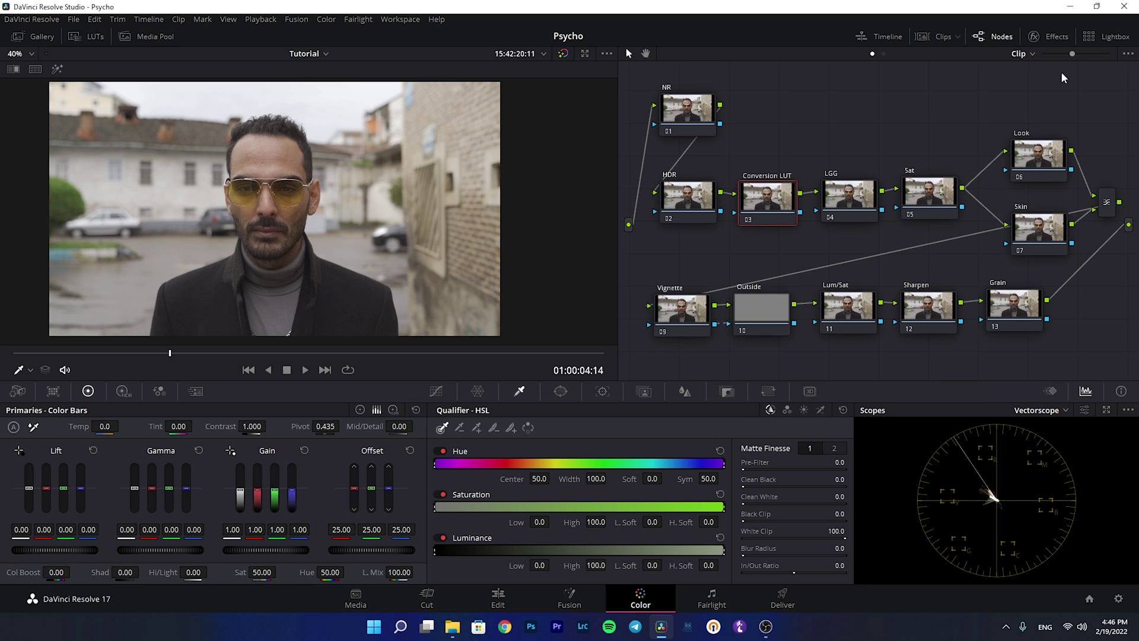
Apply the Color Space Transform effect to the Conversion LUT node.
left_click(1052, 37)
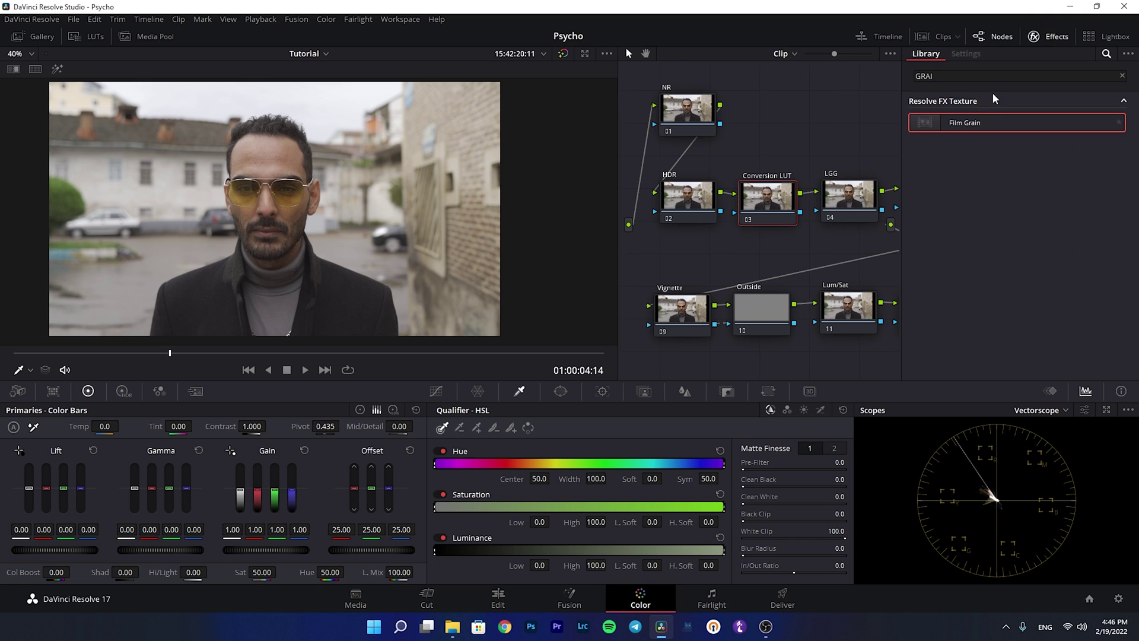
left_click(1121, 75)
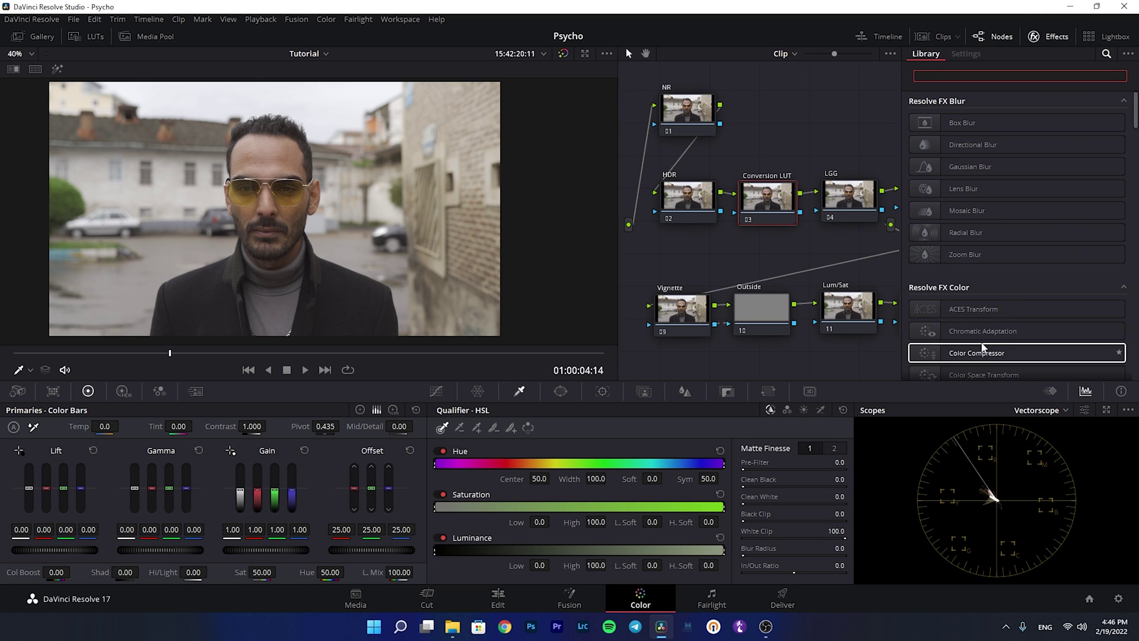
left_click_drag(1005, 369, 766, 199)
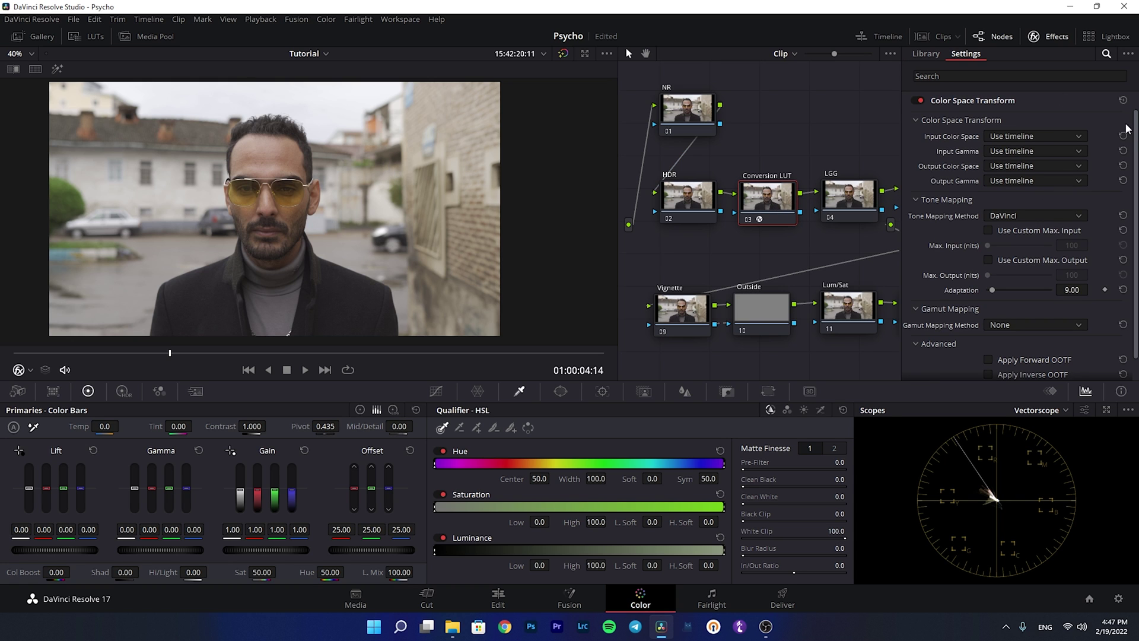
Set the transform's input color space to Rec.2020 and its input gamma to Rec.2100 HLG.
left_click(1017, 135)
scroll(1135, 160, "down", 8)
scroll(1012, 189, "down", 8)
left_click(1011, 190)
left_click(1037, 151)
left_click_drag(1135, 174, 1135, 278)
scroll(1012, 181, "up", 5)
scroll(1036, 205, "up", 3)
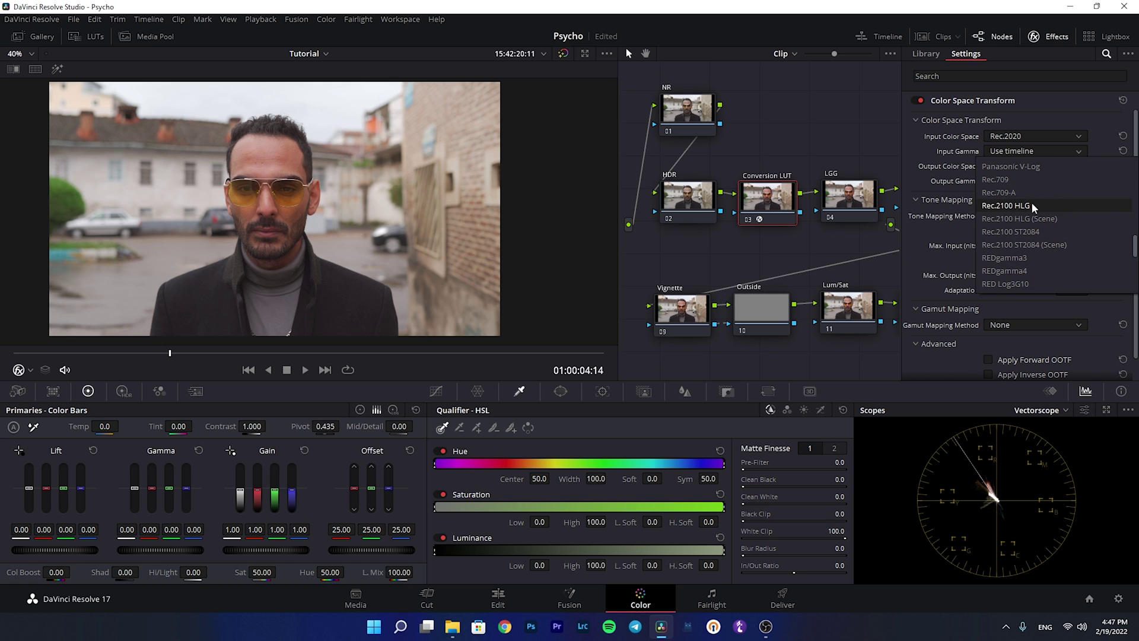
left_click(1027, 207)
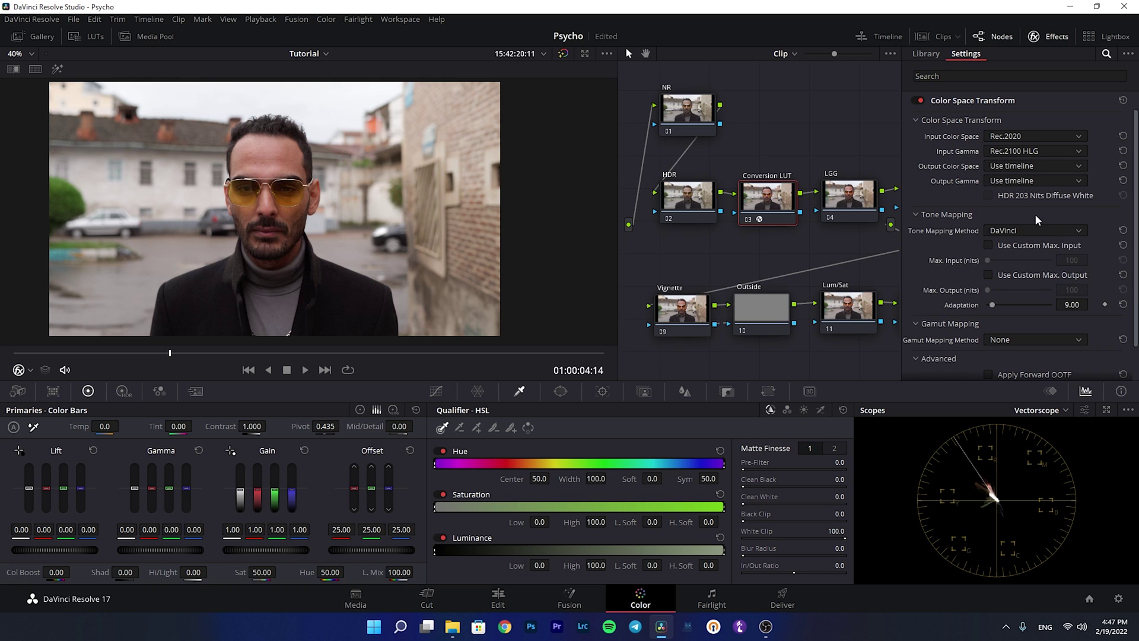
Set the transform's output color space to Rec.709 and its output gamma to Cineon Film Log.
left_click(1033, 165)
scroll(1034, 237, "down", 10)
scroll(1006, 251, "up", 3)
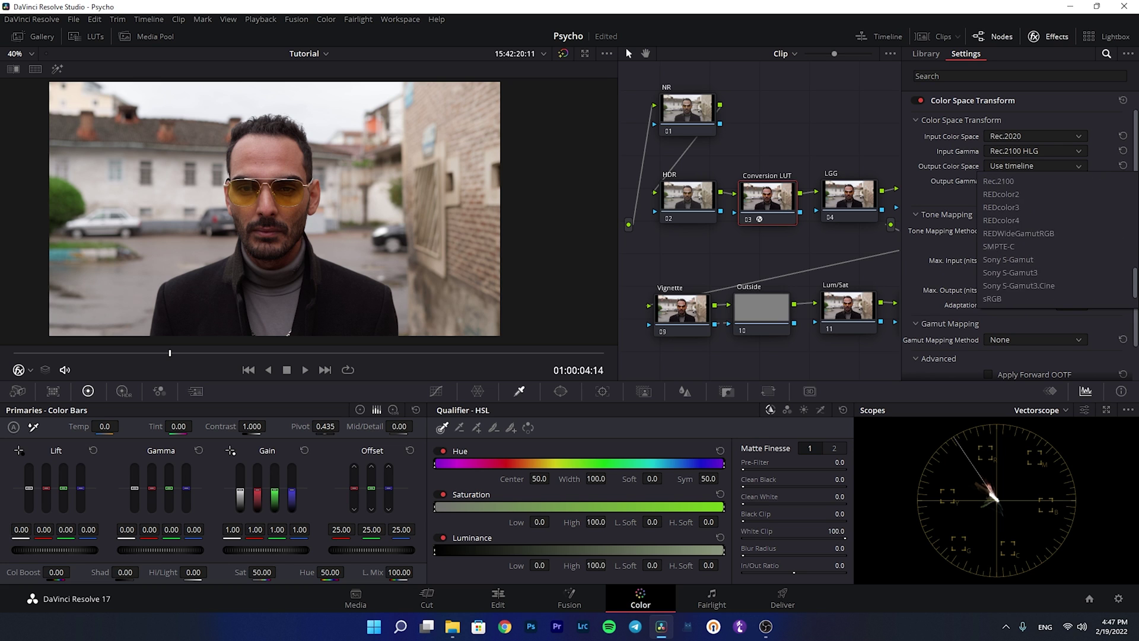
left_click(1005, 250)
left_click(1050, 178)
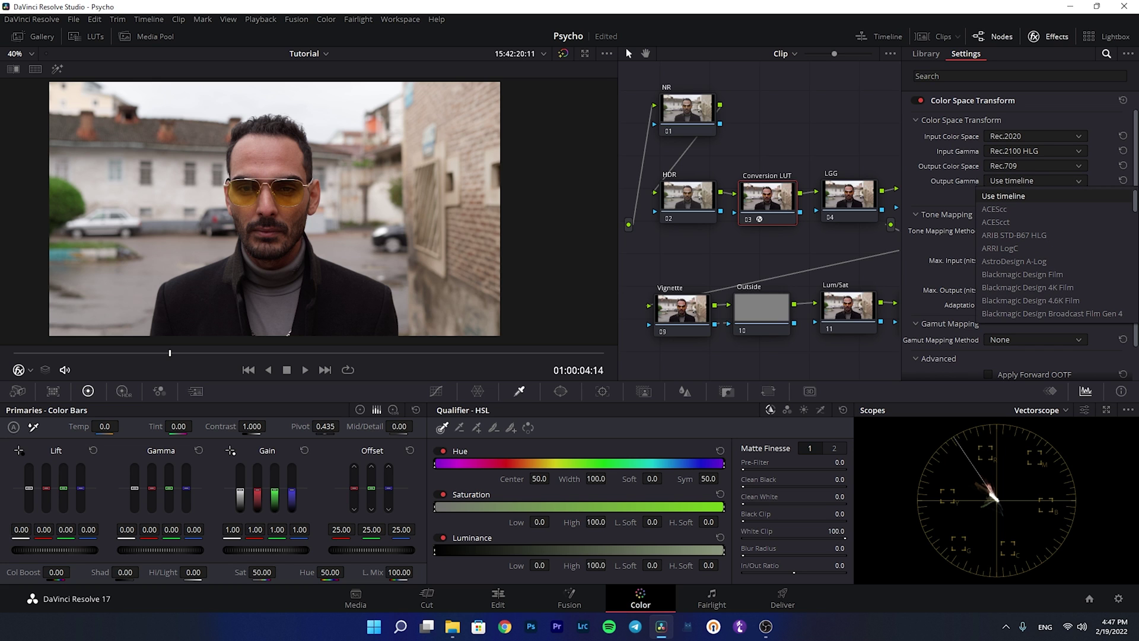
scroll(1132, 215, "down", 3)
scroll(1020, 251, "down", 2)
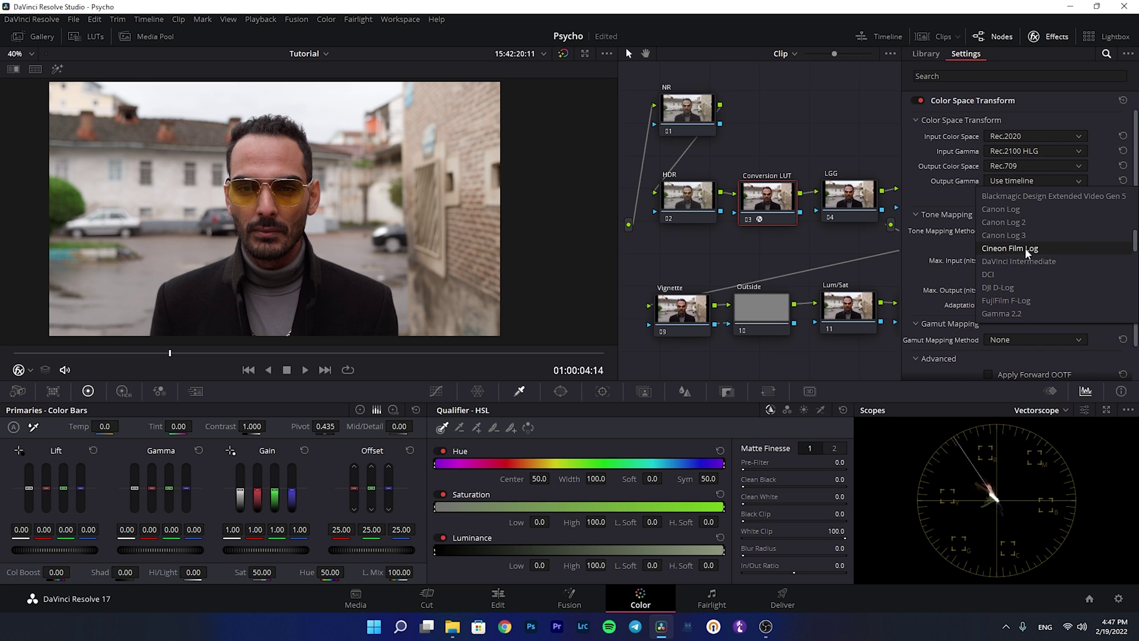
left_click(1024, 247)
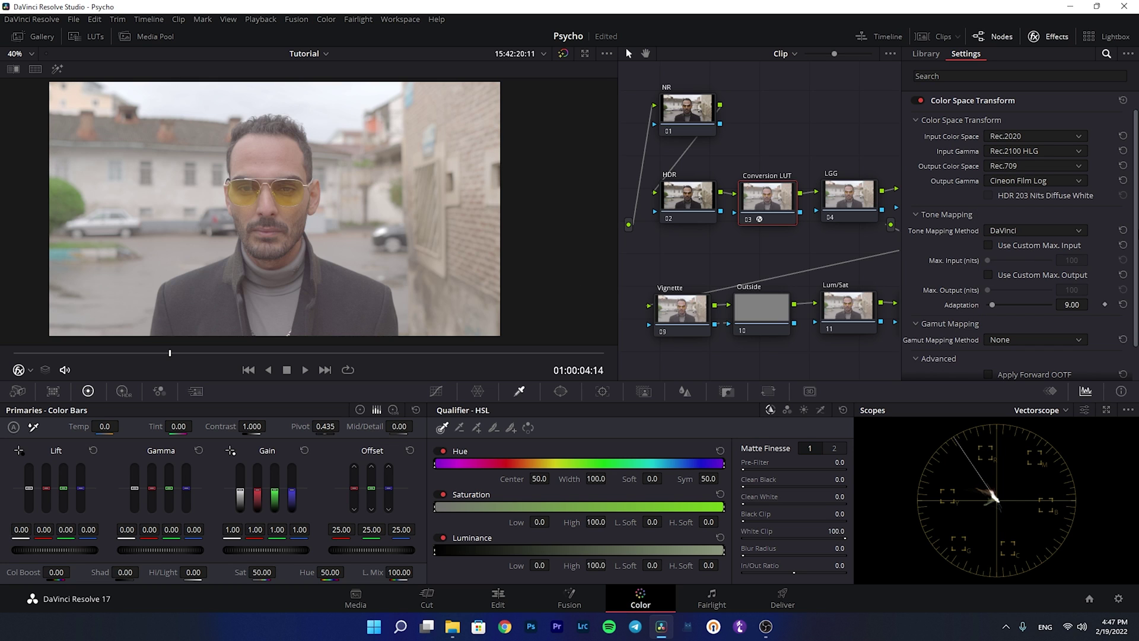
Set the transform's gamut mapping method to Saturation Compression and close the effects library.
scroll(1135, 249, "down", 2)
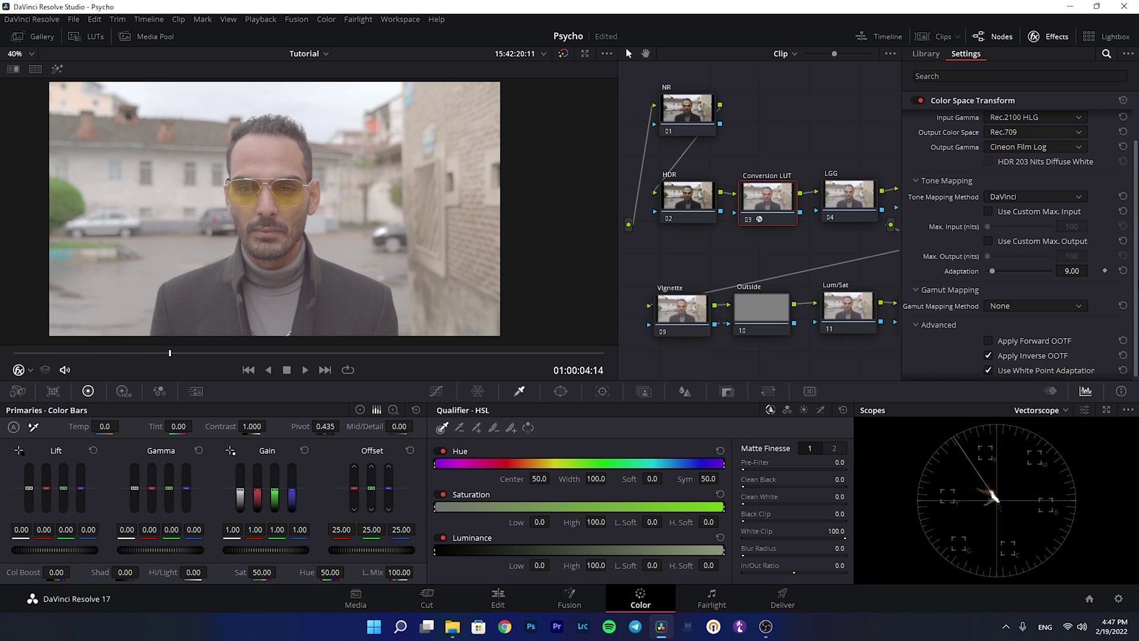
left_click(1076, 305)
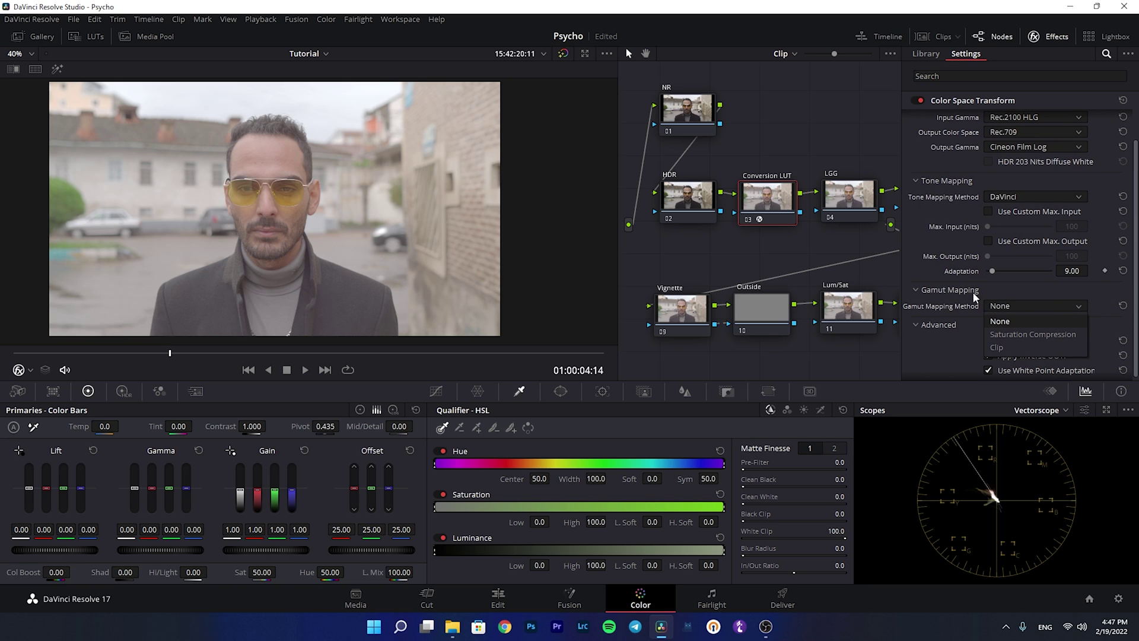
left_click(1026, 333)
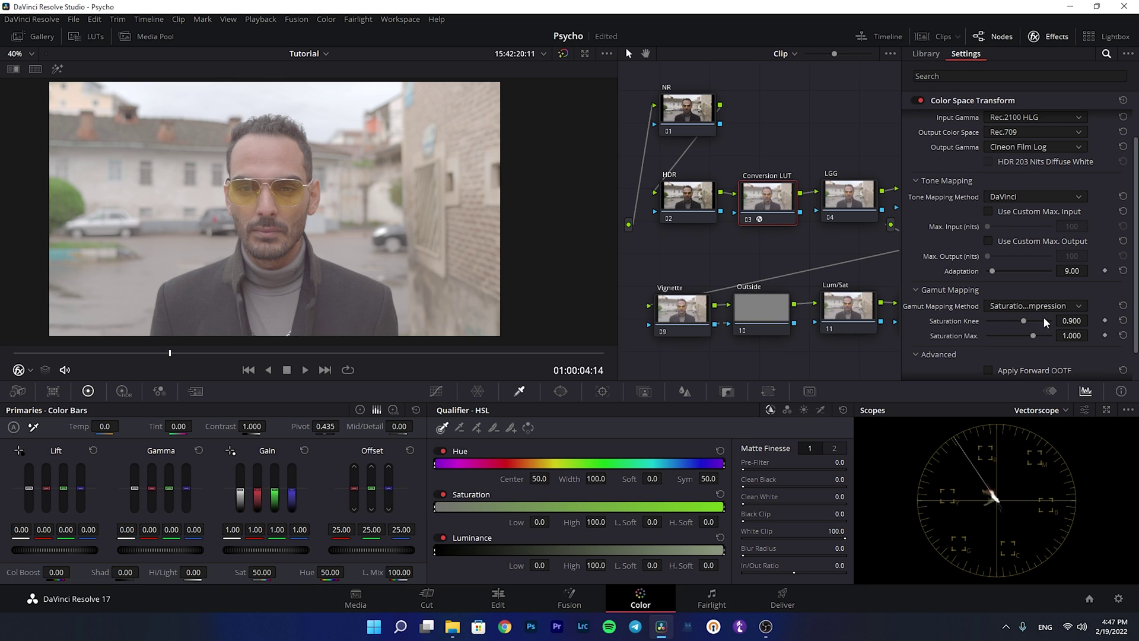
left_click(1058, 39)
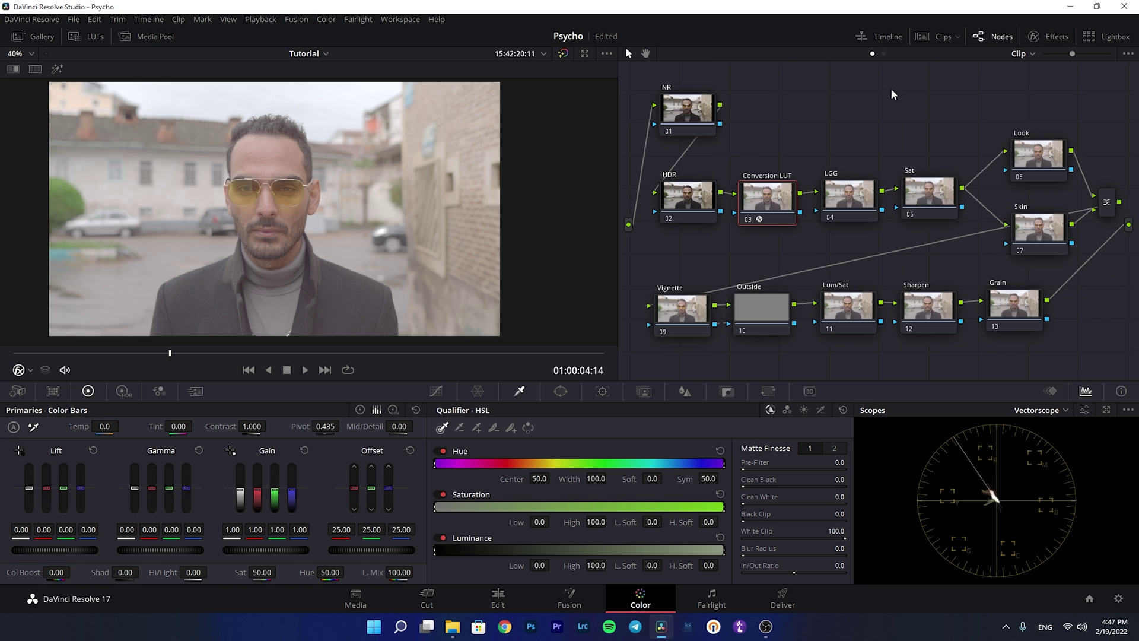
Select the LGG node with the primary color wheels shown, and switch the scope to Waveform.
left_click(848, 193)
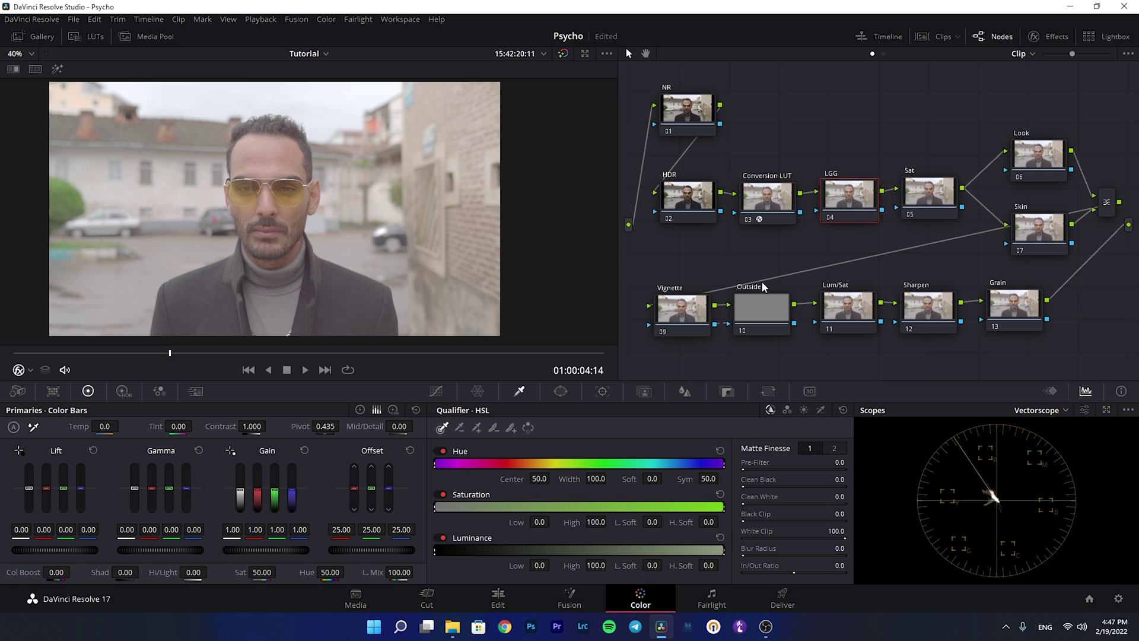
scroll(352, 230, "down", 2)
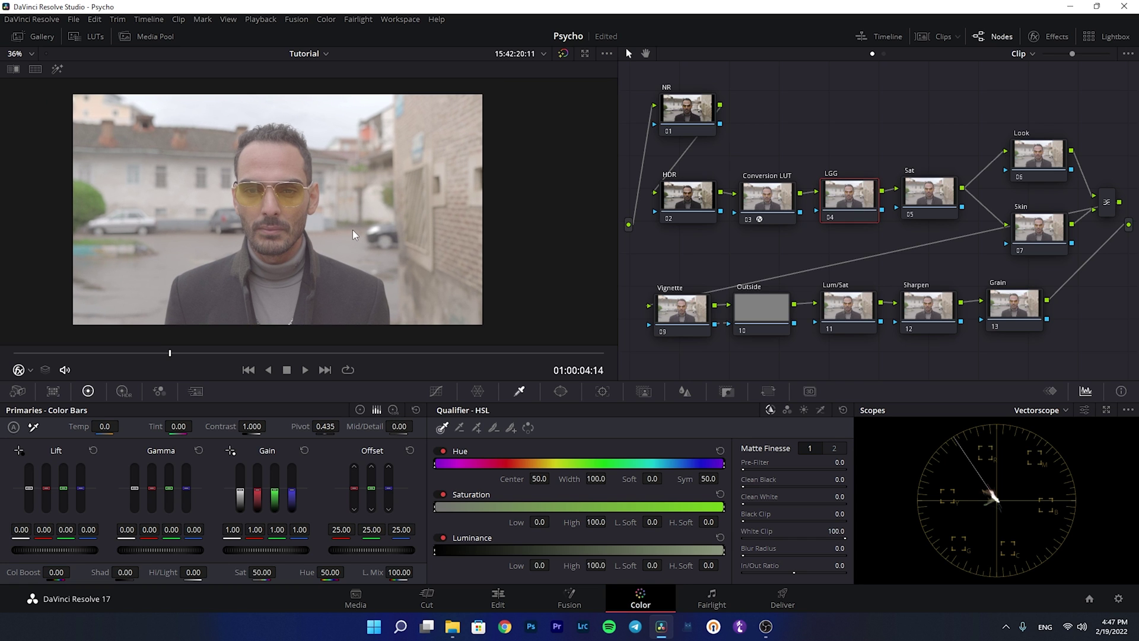
left_click(360, 410)
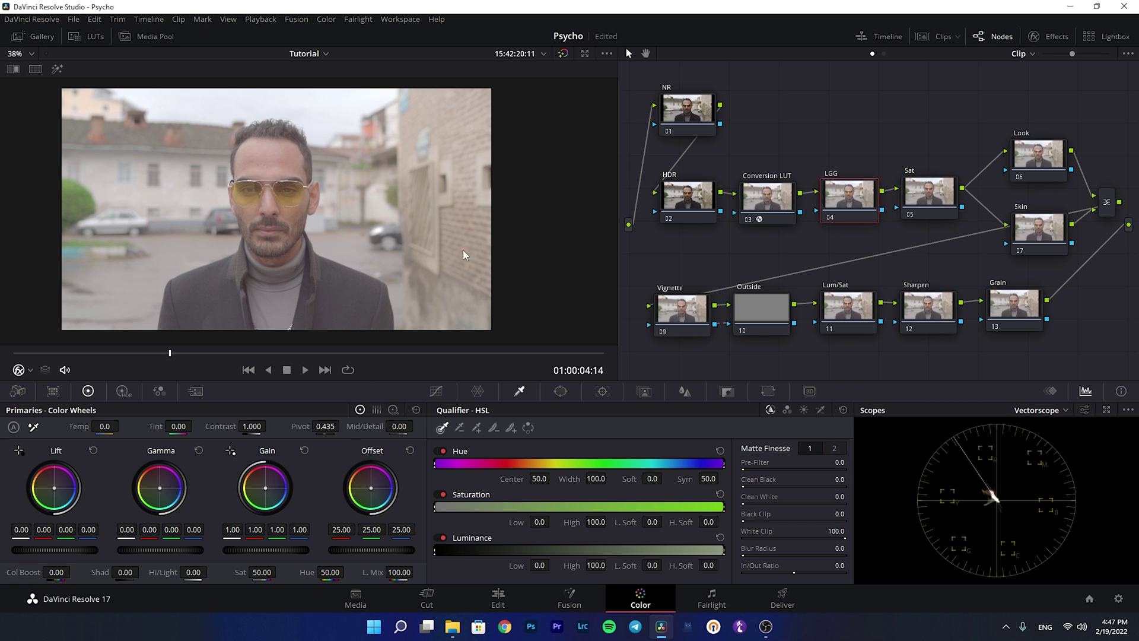
left_click(1056, 411)
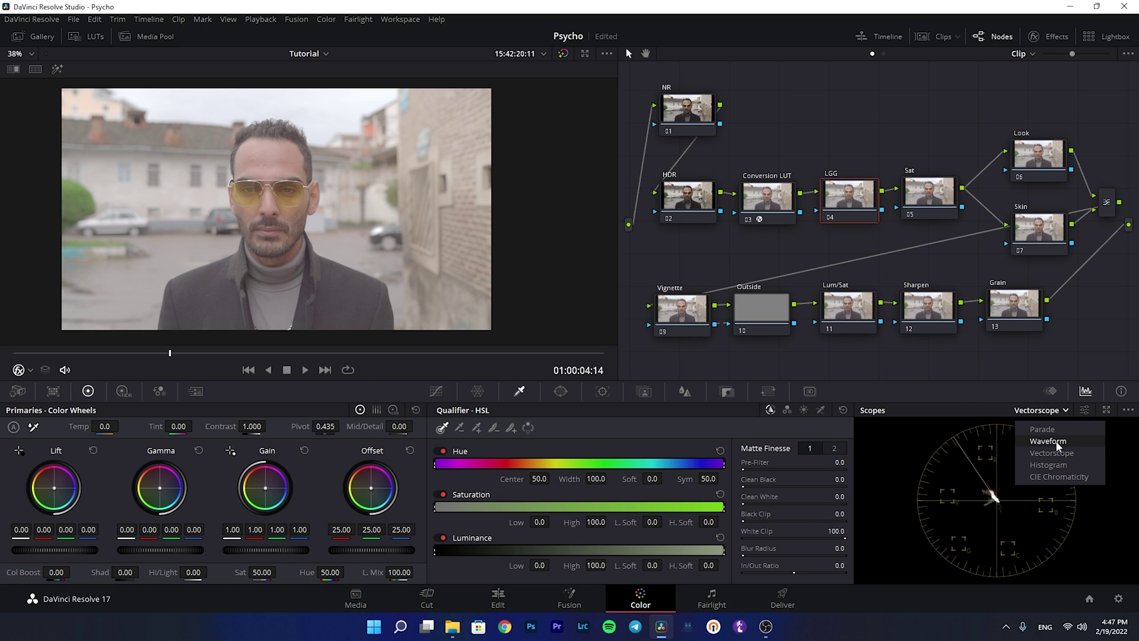
left_click(1059, 441)
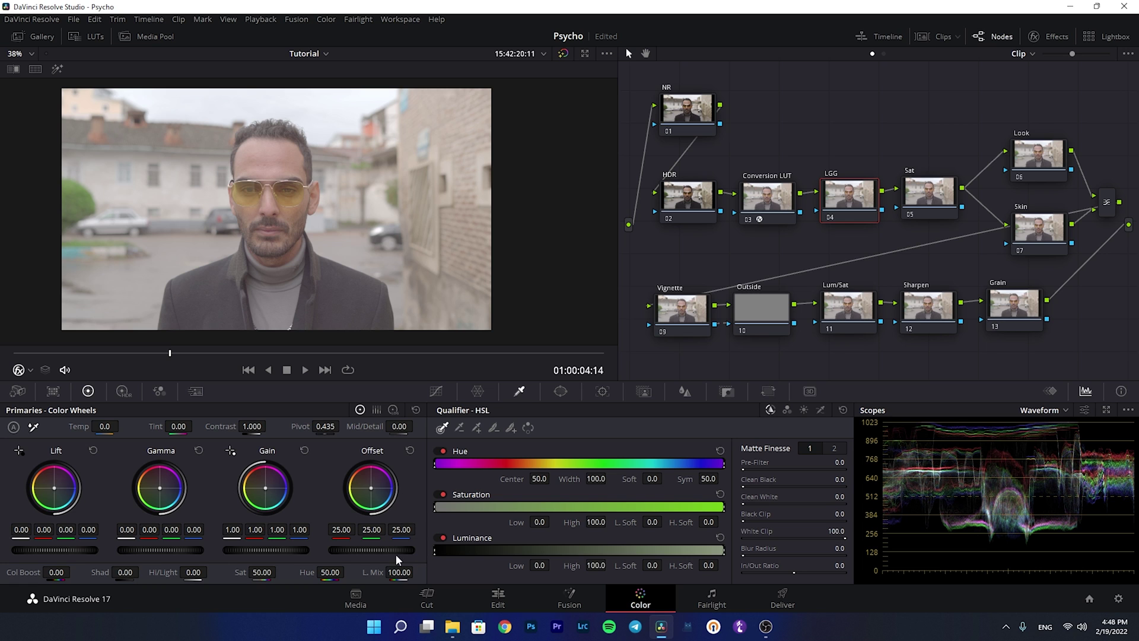
Grade the LGG node with Offset 18.00, Lift -0.09, Gamma -0.05, Gain 0.96 and Temp -160.
left_click_drag(399, 551, 358, 549)
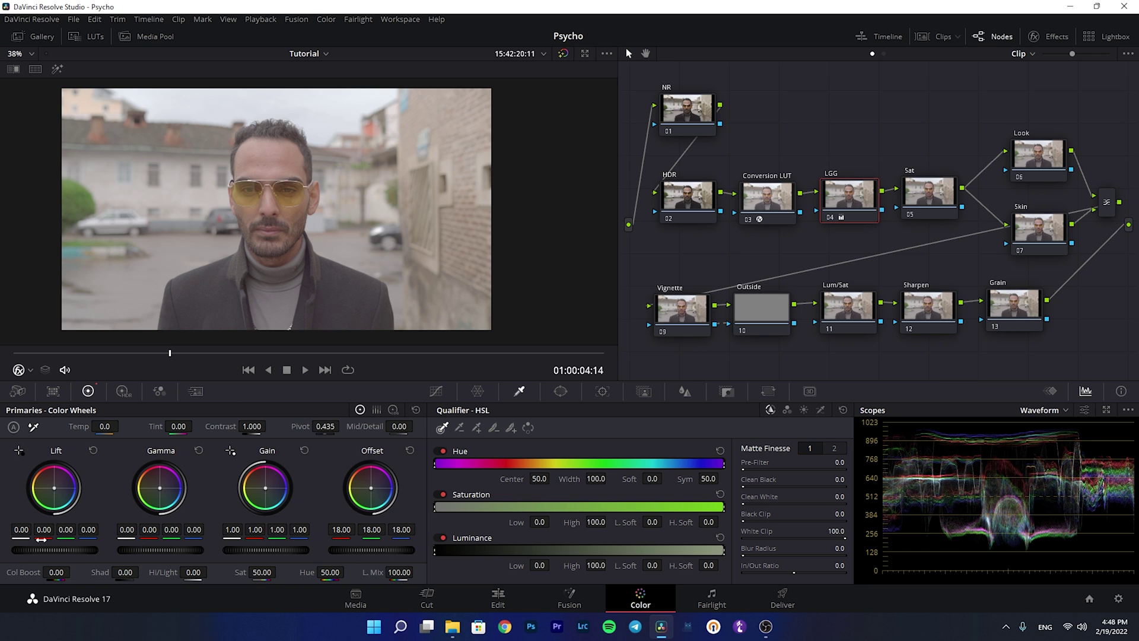
left_click_drag(51, 548, 52, 546)
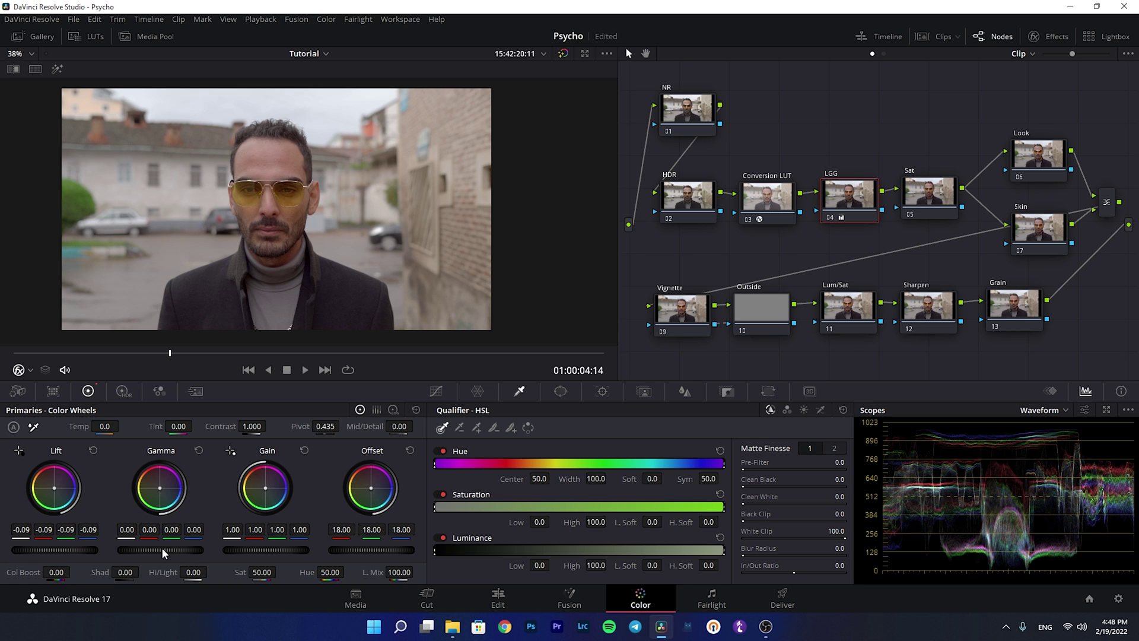
left_click_drag(162, 549, 165, 551)
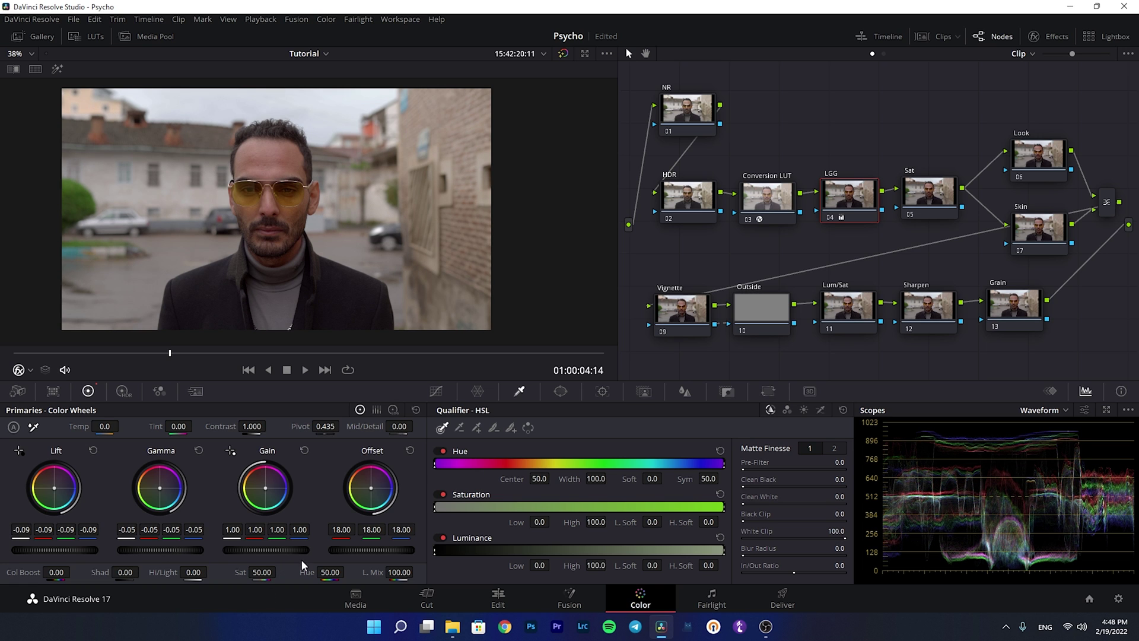
left_click_drag(277, 551, 276, 550)
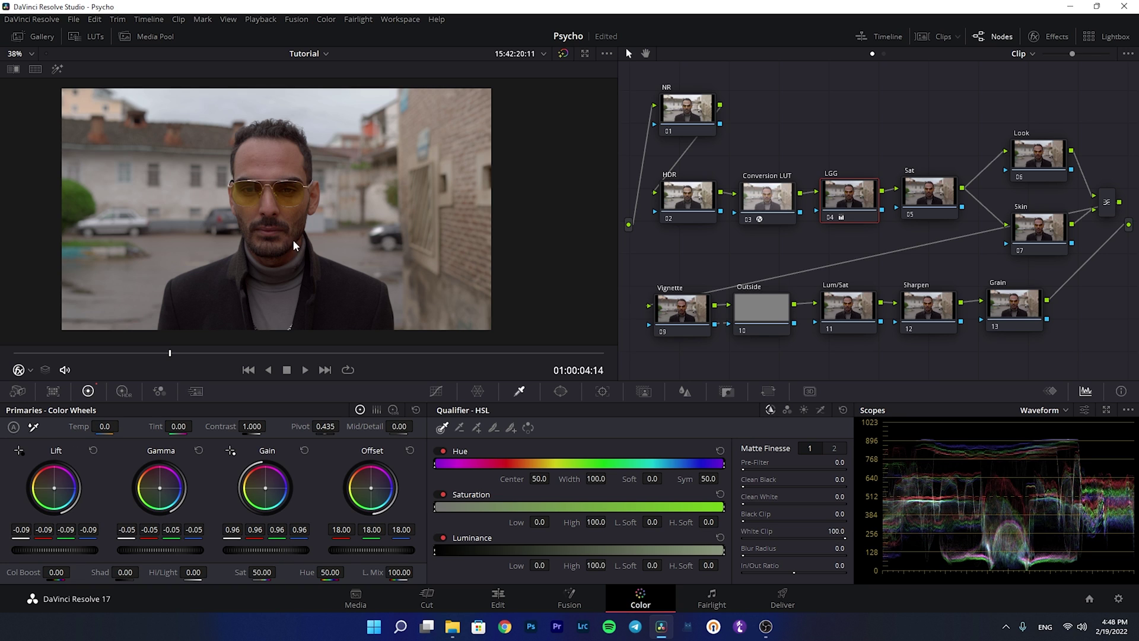
left_click_drag(86, 424, 51, 424)
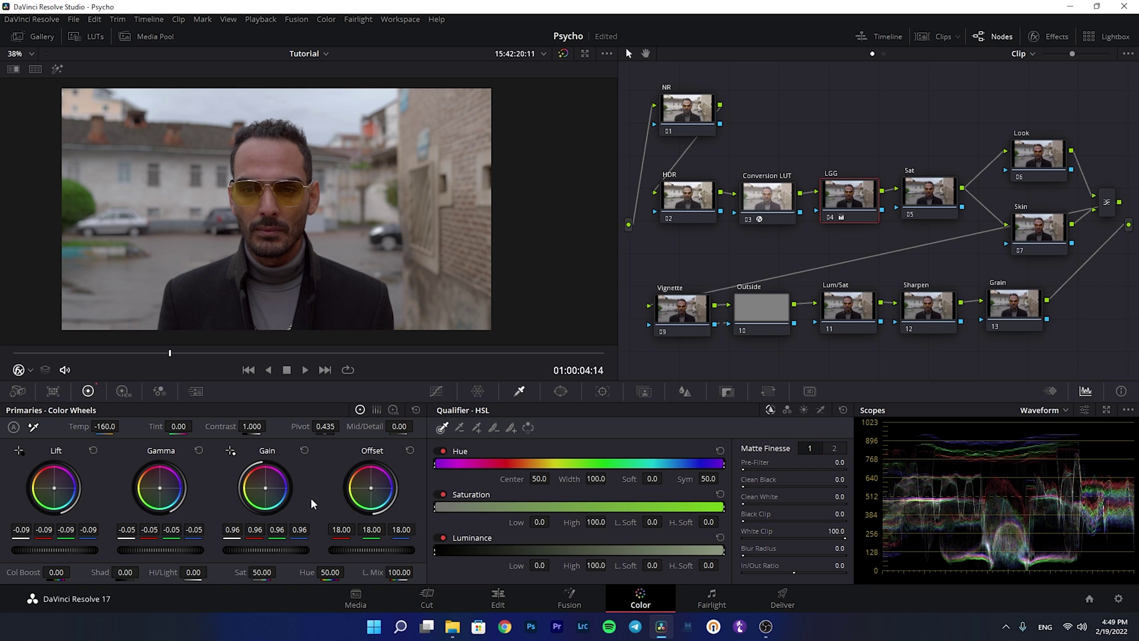
Darken the shadows of the LGG node with the Shadow log wheel, resetting the first adjustment and lowering it again.
left_click(395, 410)
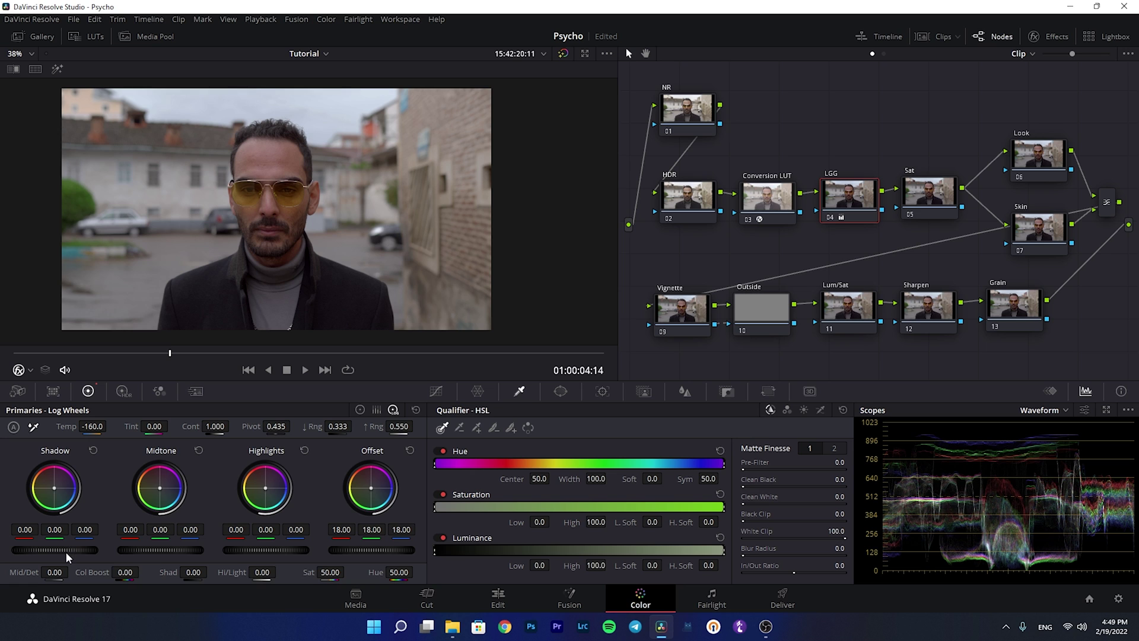
scroll(65, 551, "down", 4)
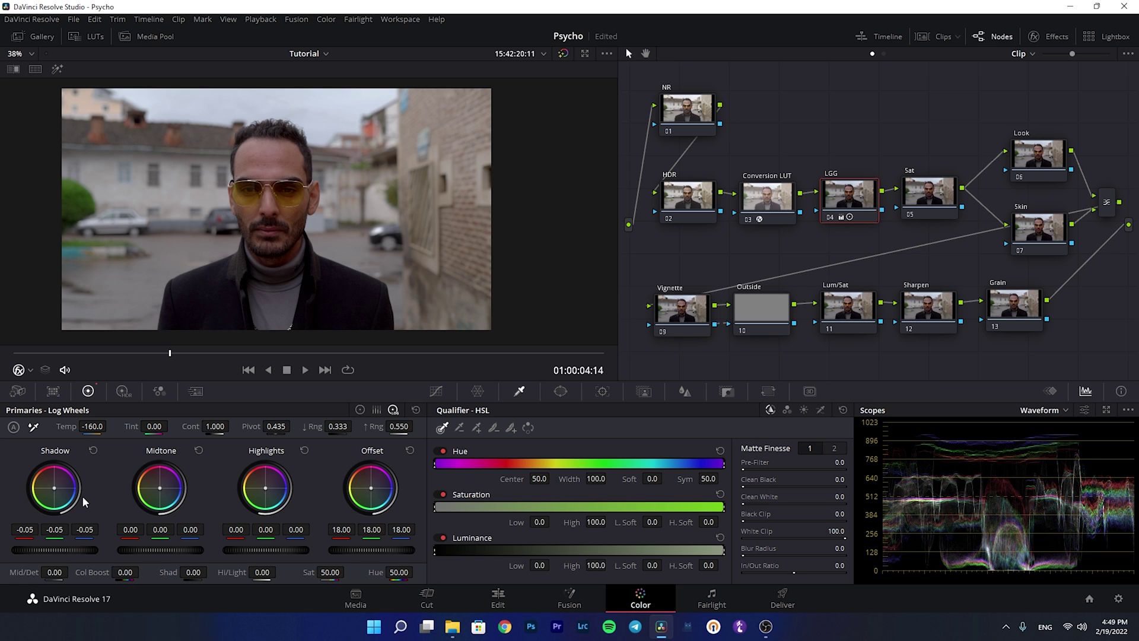
left_click(93, 450)
scroll(71, 551, "down", 3)
scroll(71, 550, "down", 2)
On the HDR node, set the log wheels' high range to 0.712 and lower Highlights to -0.40.
left_click(680, 196)
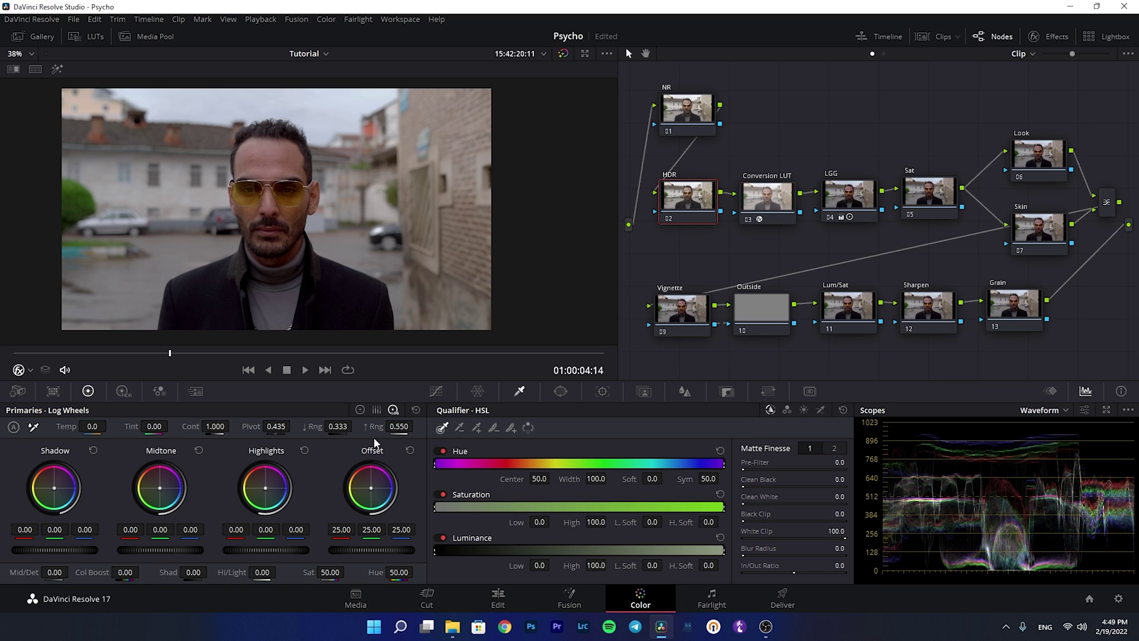
left_click_drag(376, 426, 388, 426)
left_click_drag(300, 550, 261, 550)
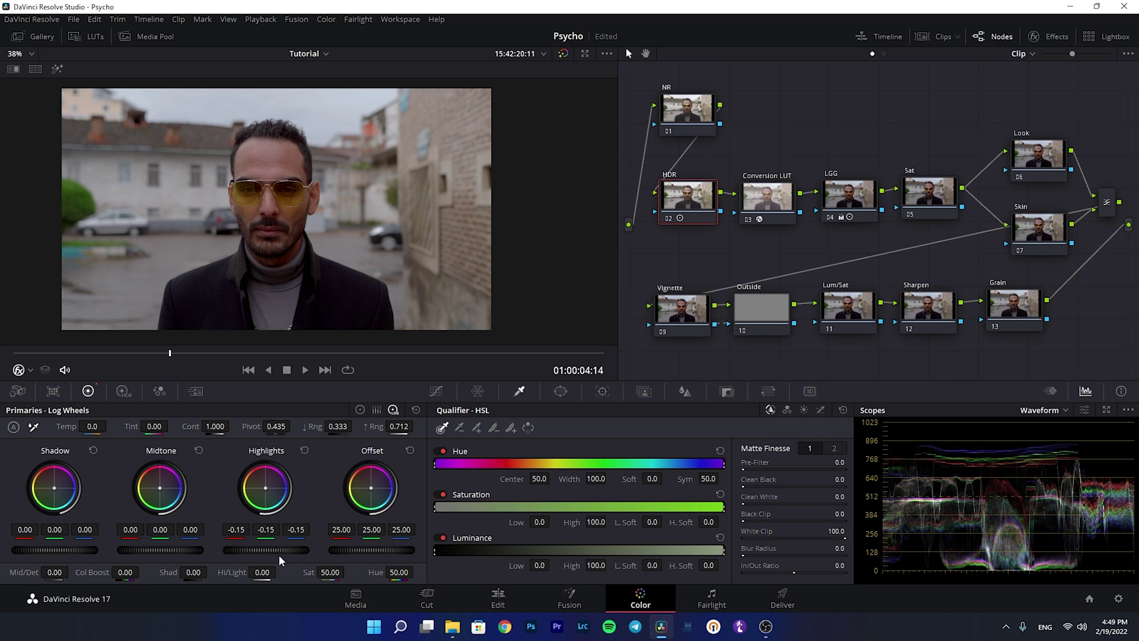
left_click_drag(267, 550, 249, 550)
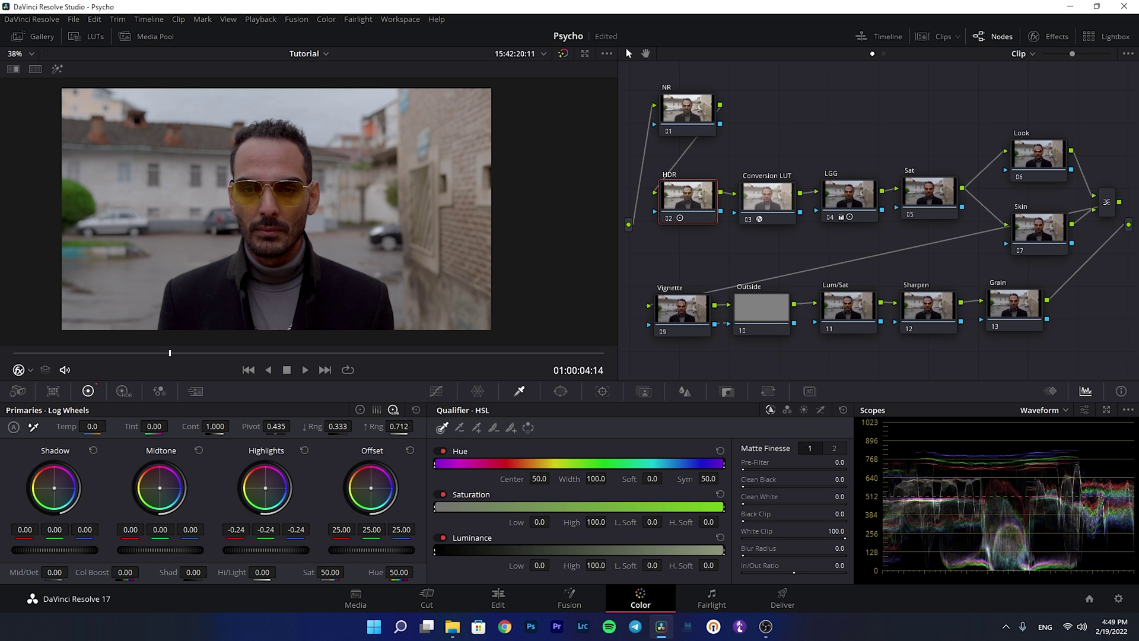
left_click_drag(266, 550, 239, 550)
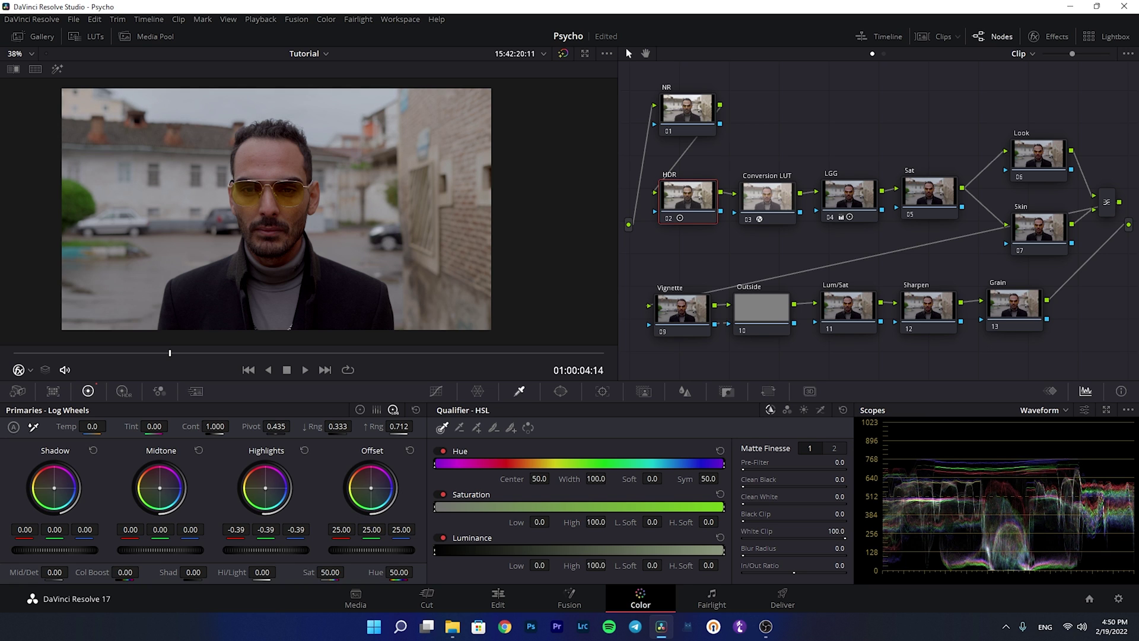
left_click_drag(240, 550, 236, 550)
Compare the image with the HDR node disabled and enabled, also in full-screen view, to judge the highlight recovery.
key("ctrl+d")
key("ctrl+d")
key("ctrl+d")
key("ctrl+d")
key("ctrl+d")
key("ctrl+d")
key("p")
key("ctrl+d")
key("ctrl+d")
key("ctrl+d")
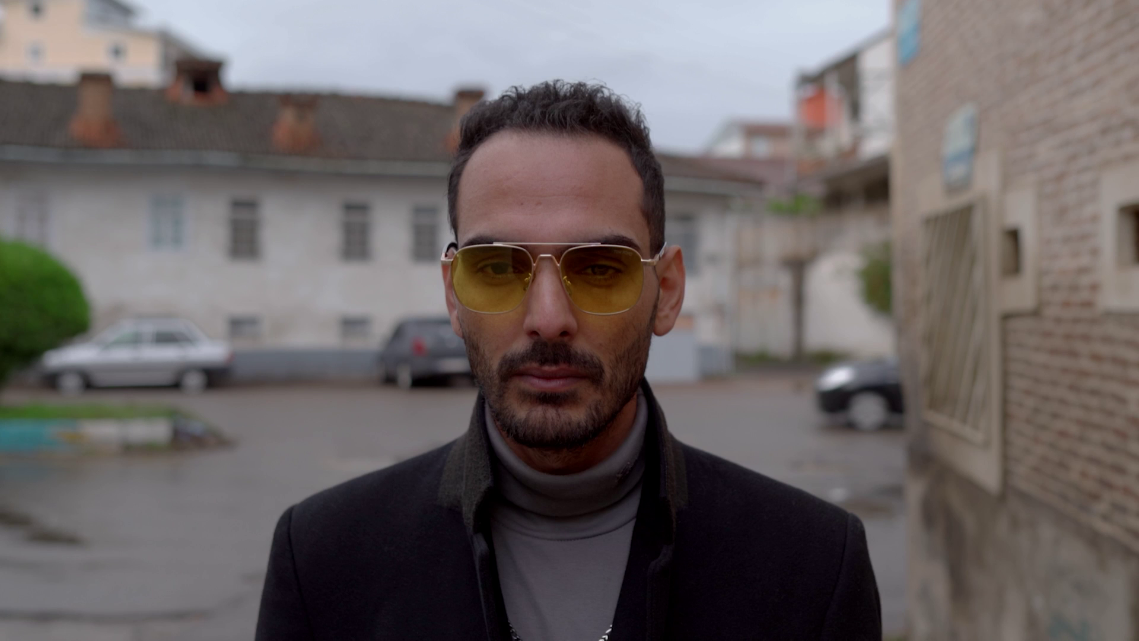
key("ctrl+d")
key("ctrl+d")
key("p")
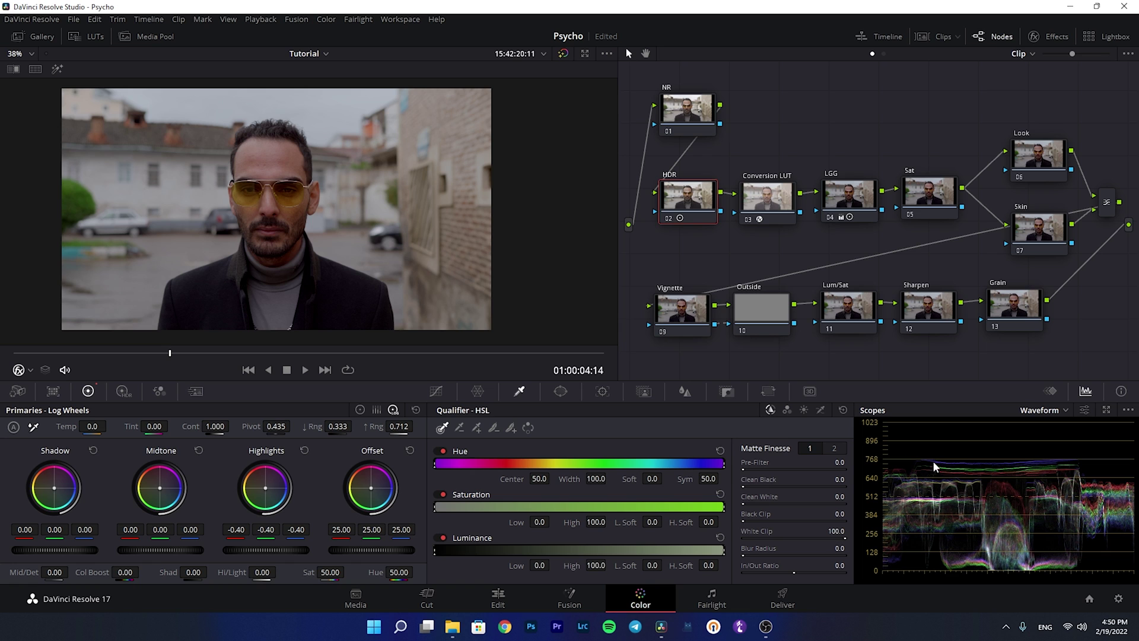
key("ctrl+d")
key("ctrl+d")
key("ctrl+d")
key("ctrl+d")
key("ctrl+d")
key("ctrl+d")
Select the Sat node, check the image full screen, and reduce the node's saturation to 38.40.
left_click(932, 200)
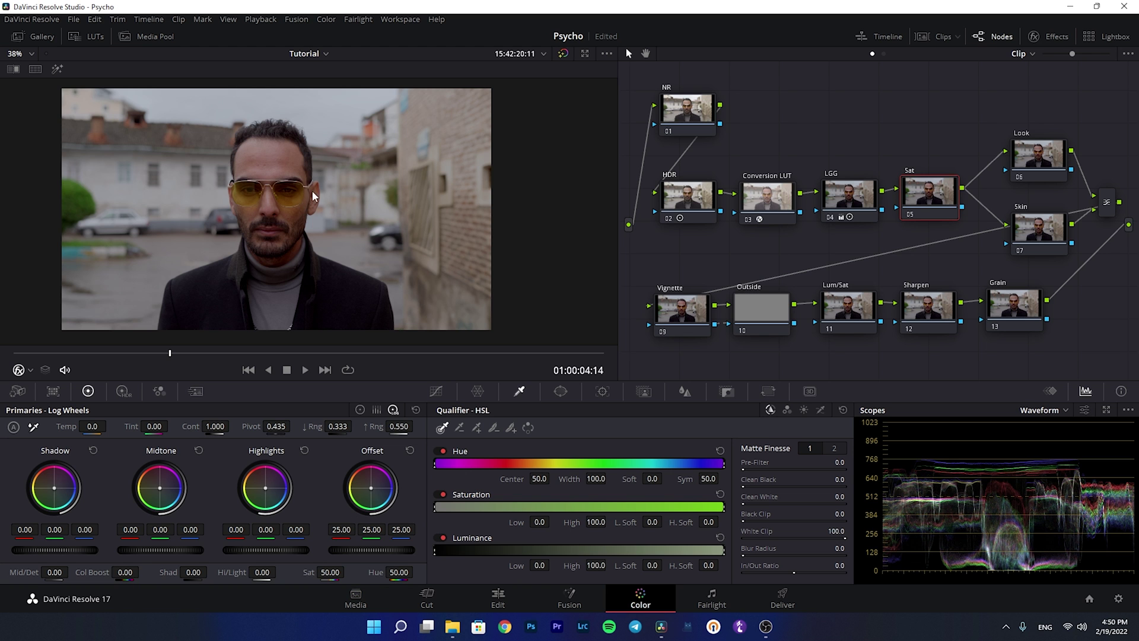
key("ctrl+f")
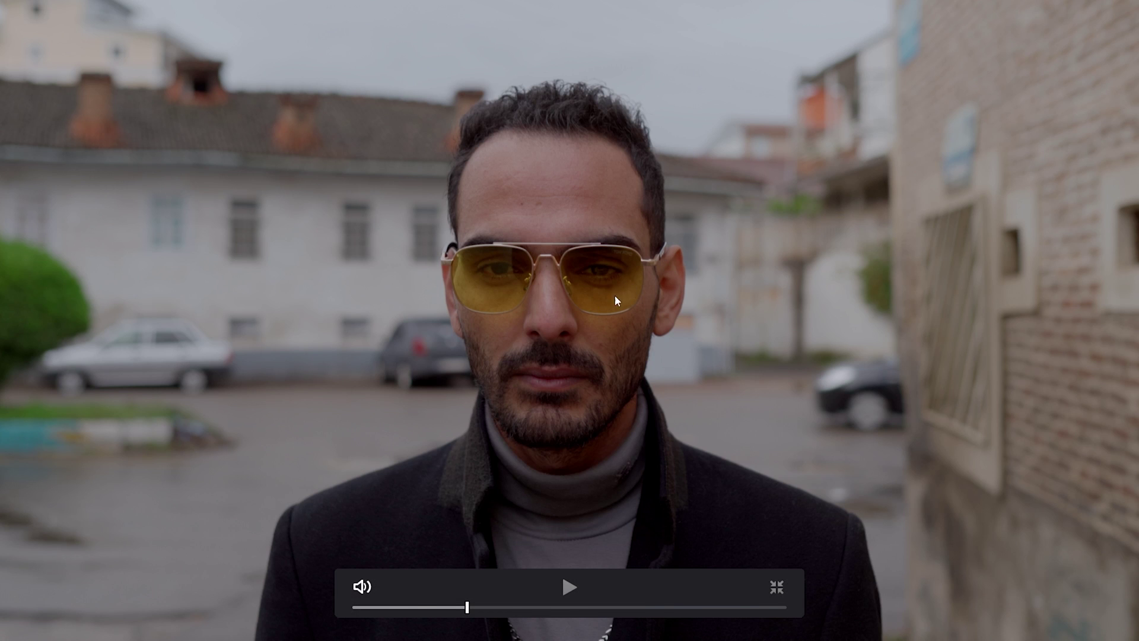
key("ctrl+f")
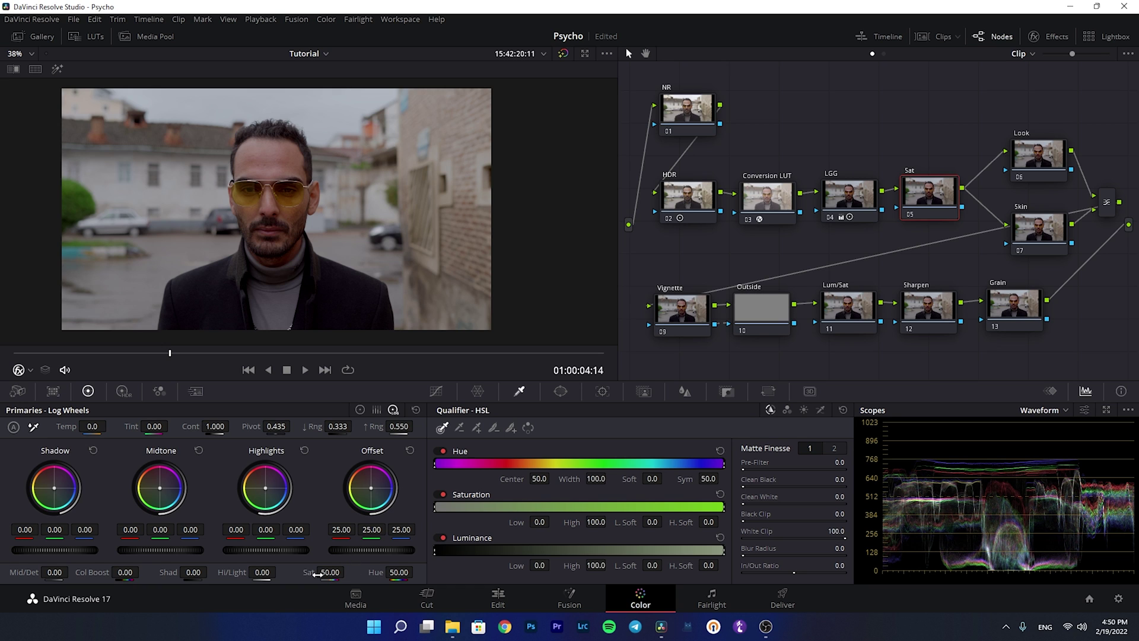
left_click_drag(330, 572, 327, 572)
left_click_drag(330, 572, 327, 572)
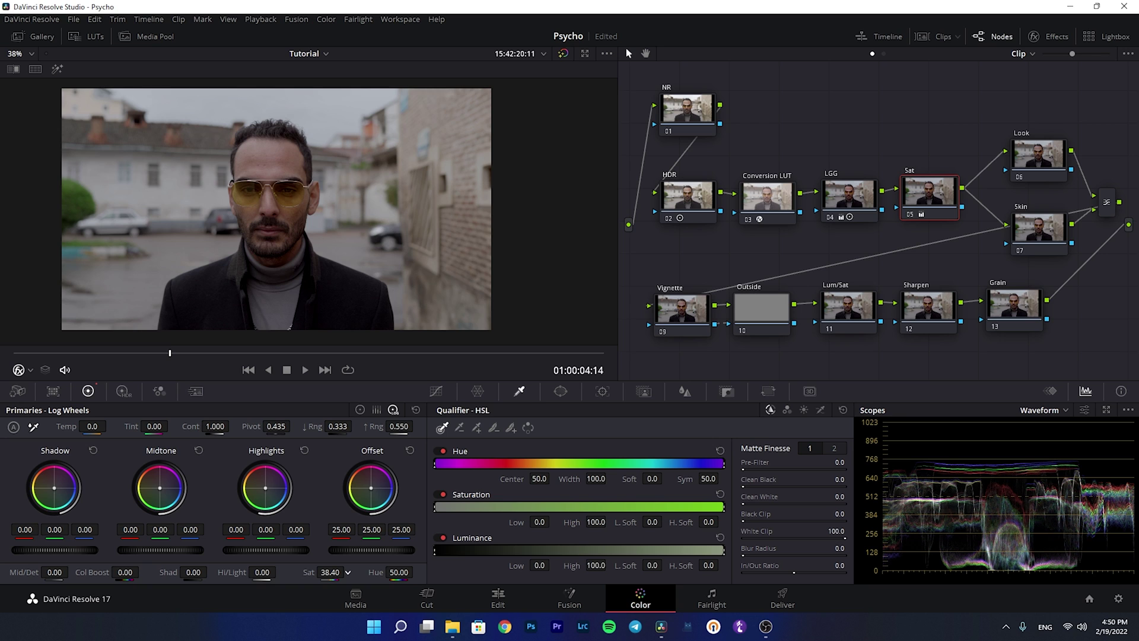
Set the Sat node's saturation to 38.
left_click_drag(334, 573, 330, 574)
left_click(330, 572)
type("38")
key("Return")
left_click(974, 96)
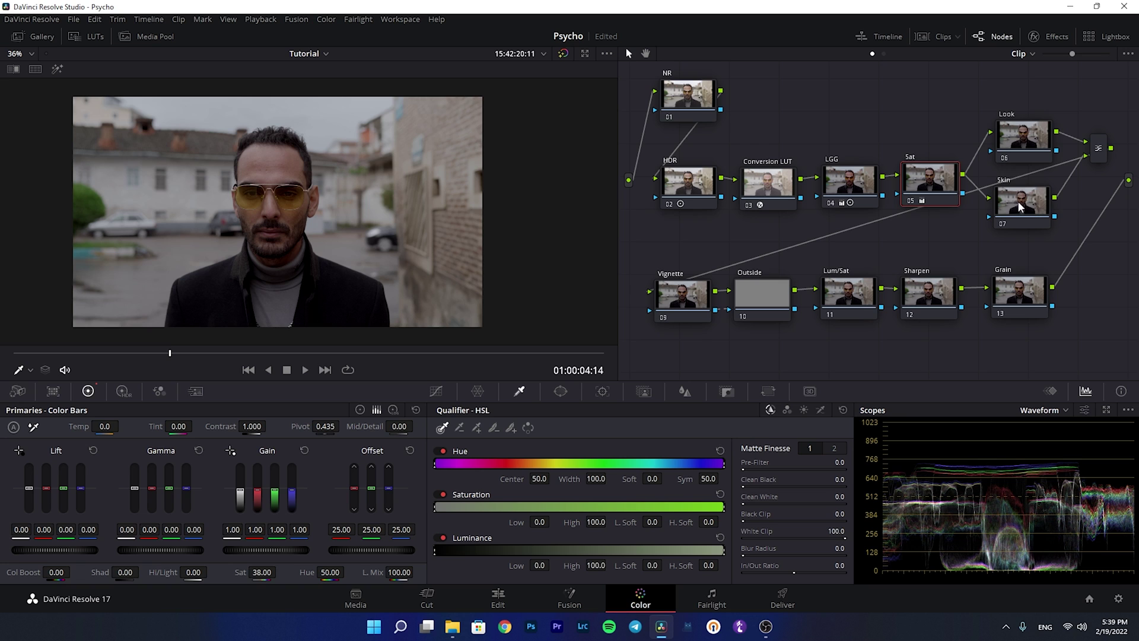
On the Skin node, sample the man's forehead with the HSL Qualifier and highlight the selected area in the viewer.
left_click(1021, 206)
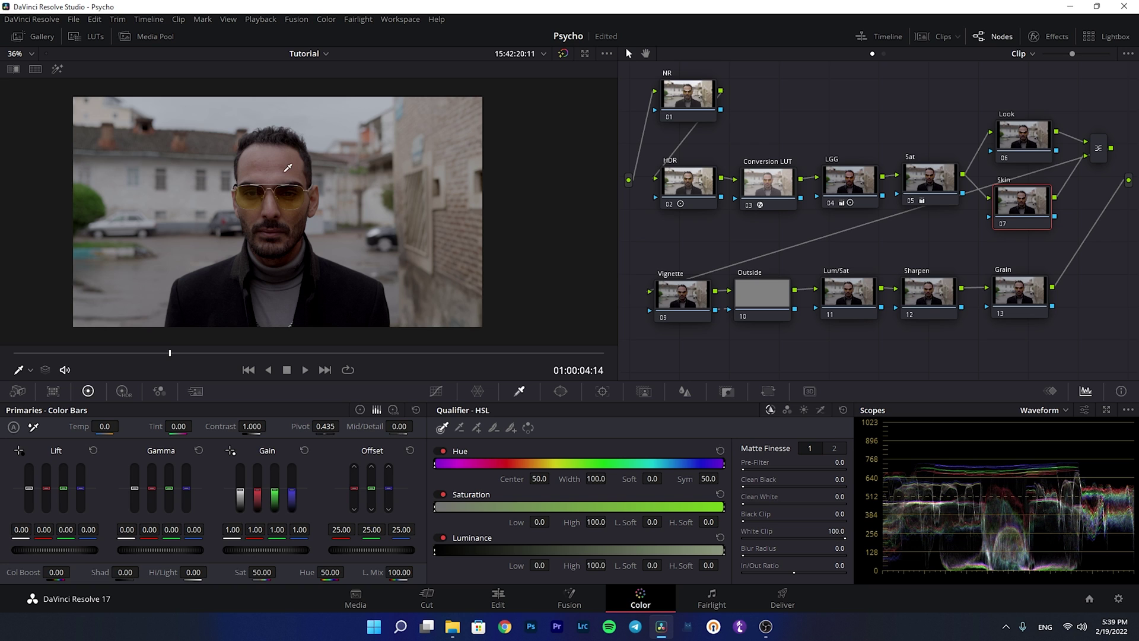
left_click(727, 391)
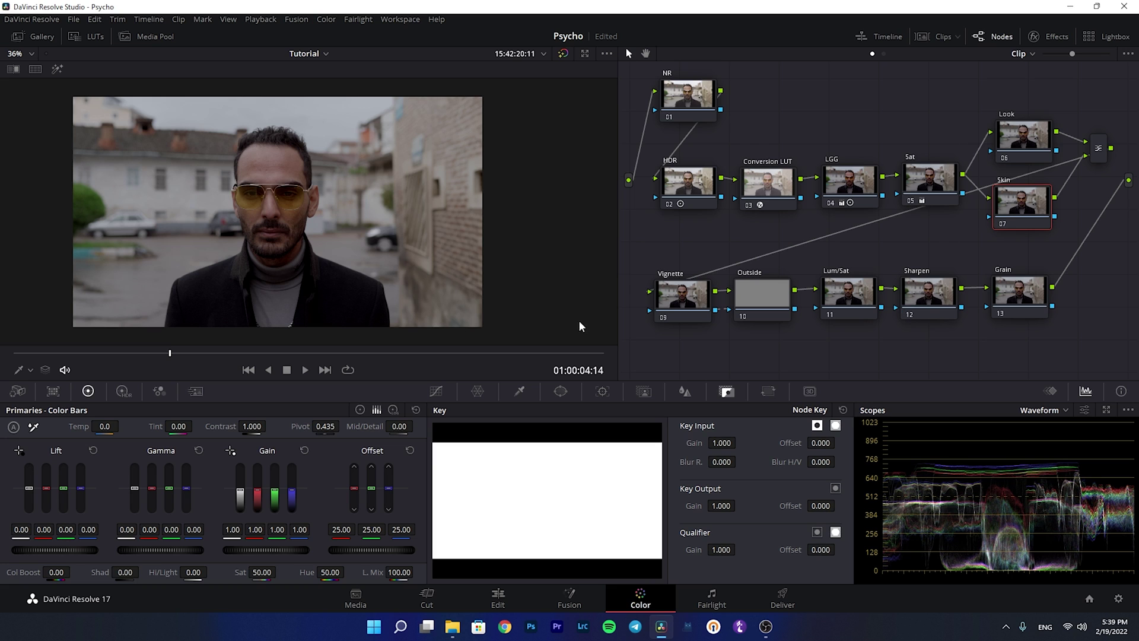
left_click(519, 393)
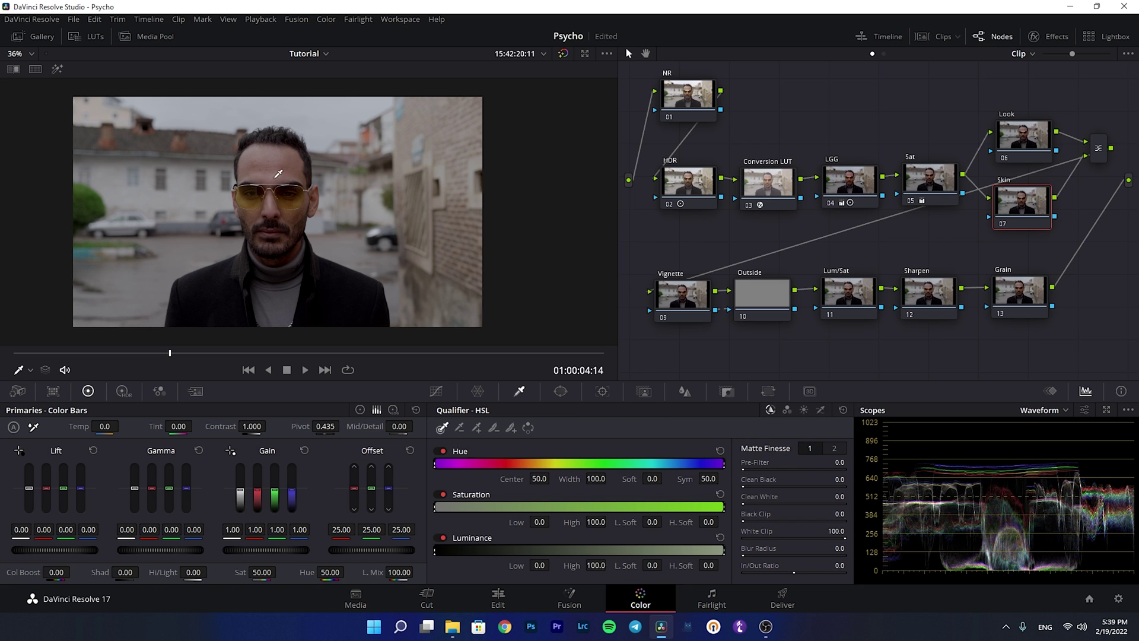
left_click(268, 167)
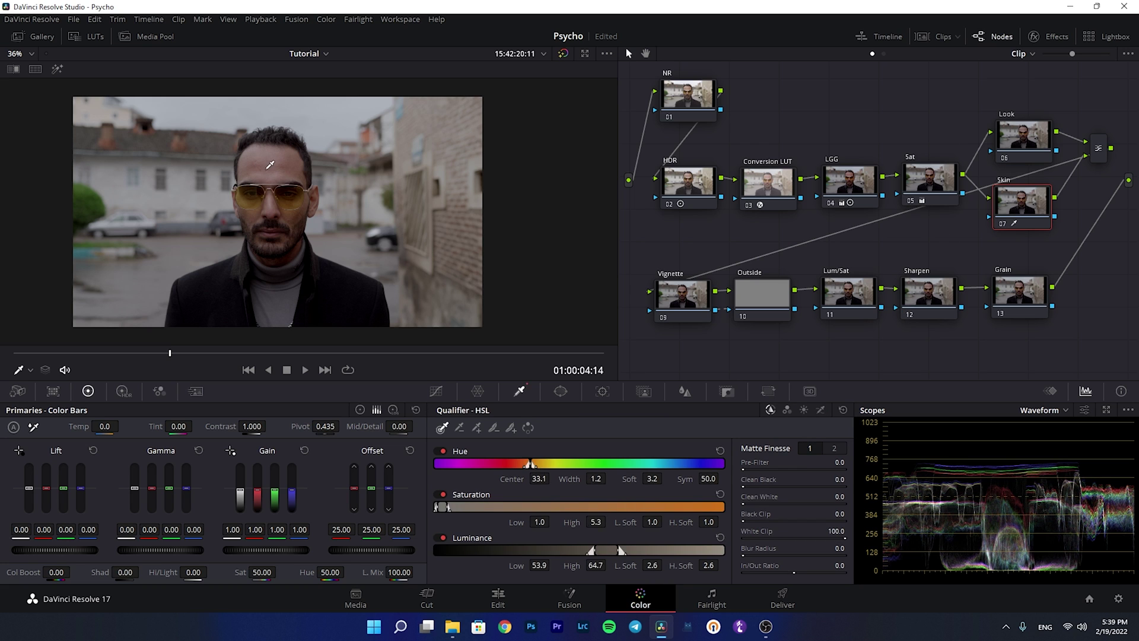
left_click(57, 68)
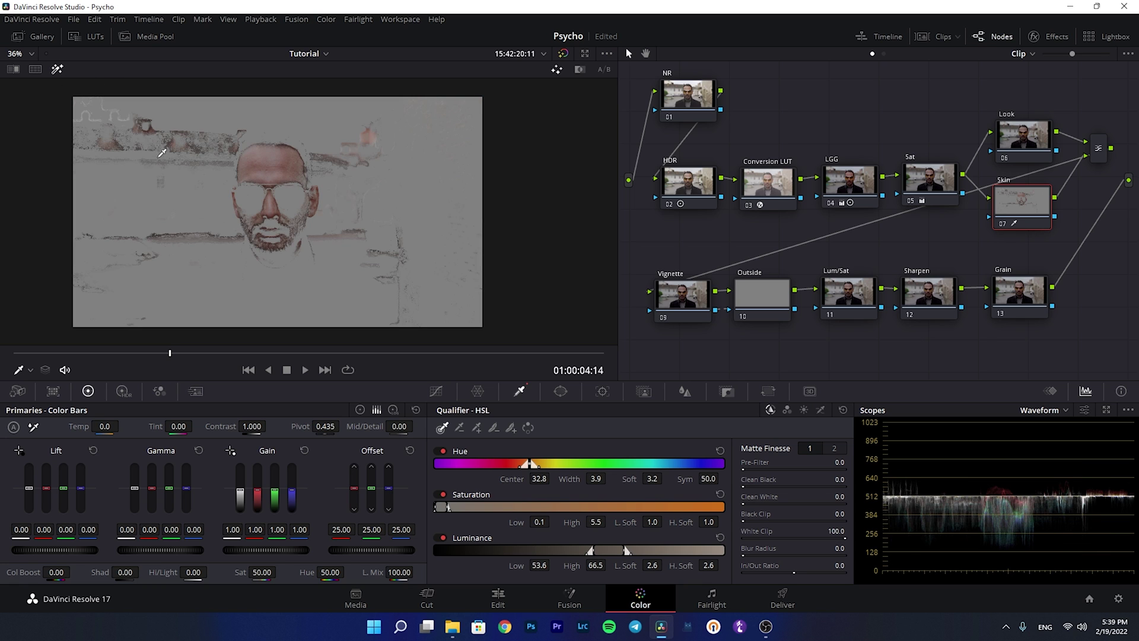
Refine the skin key to hue width 9.6, saturation 1.5–10.8 and luminance 55.0–68.0, with Clean Black 19.0, Clean White 15.2 and Blur Radius 87.6.
mouse_move(528, 464)
left_mouse_down()
mouse_move(505, 464)
mouse_move(529, 471)
left_mouse_up()
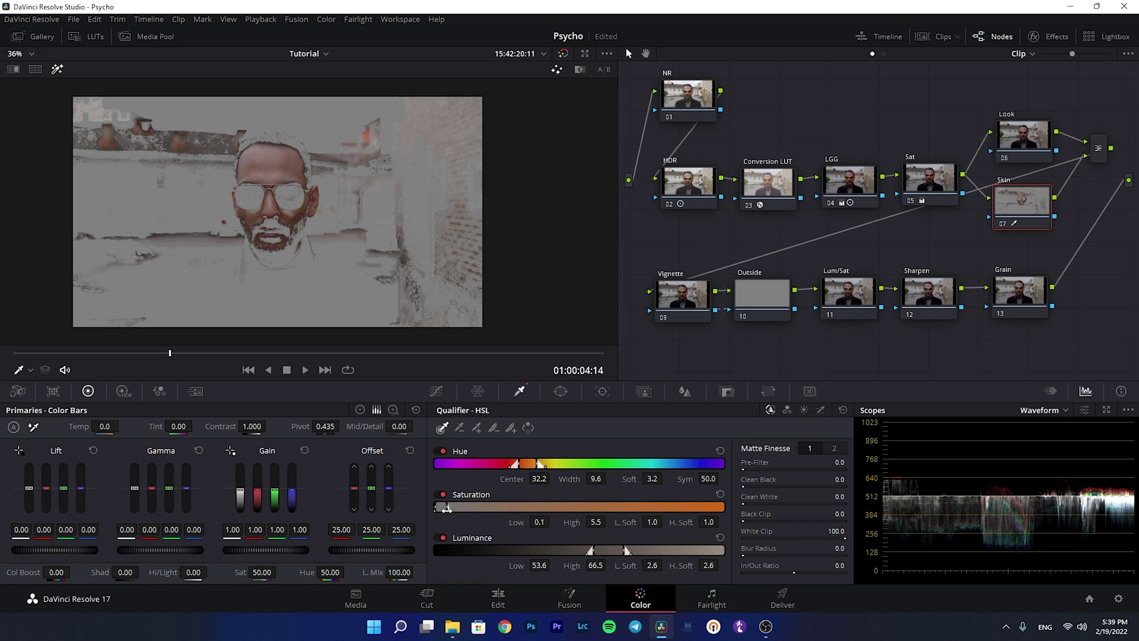
left_click_drag(446, 508, 455, 509)
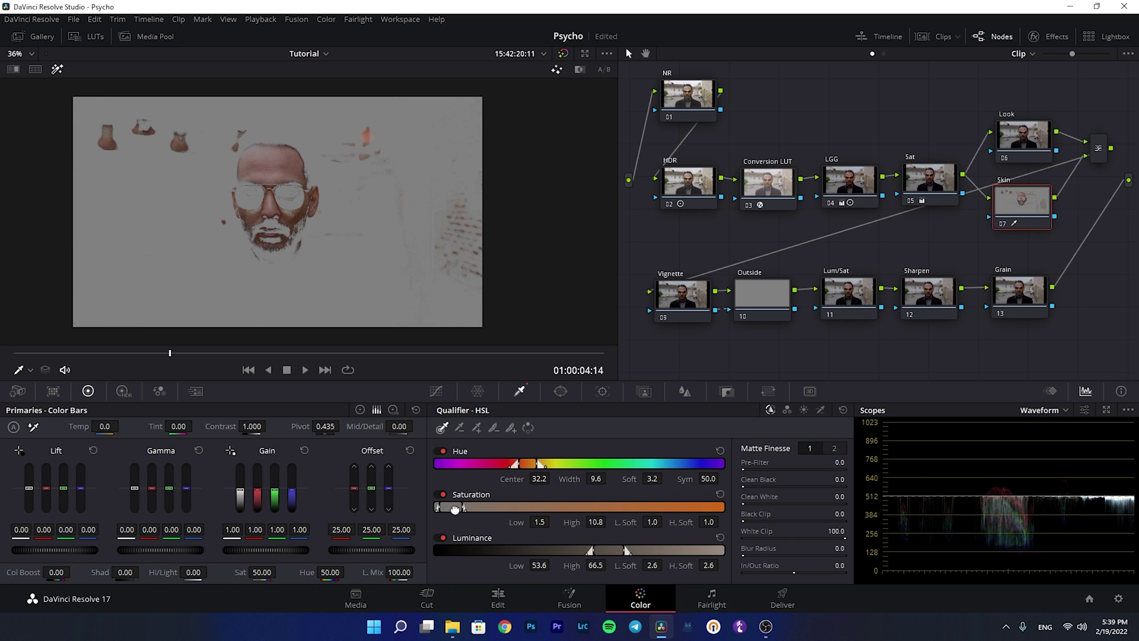
left_click_drag(593, 550, 601, 554)
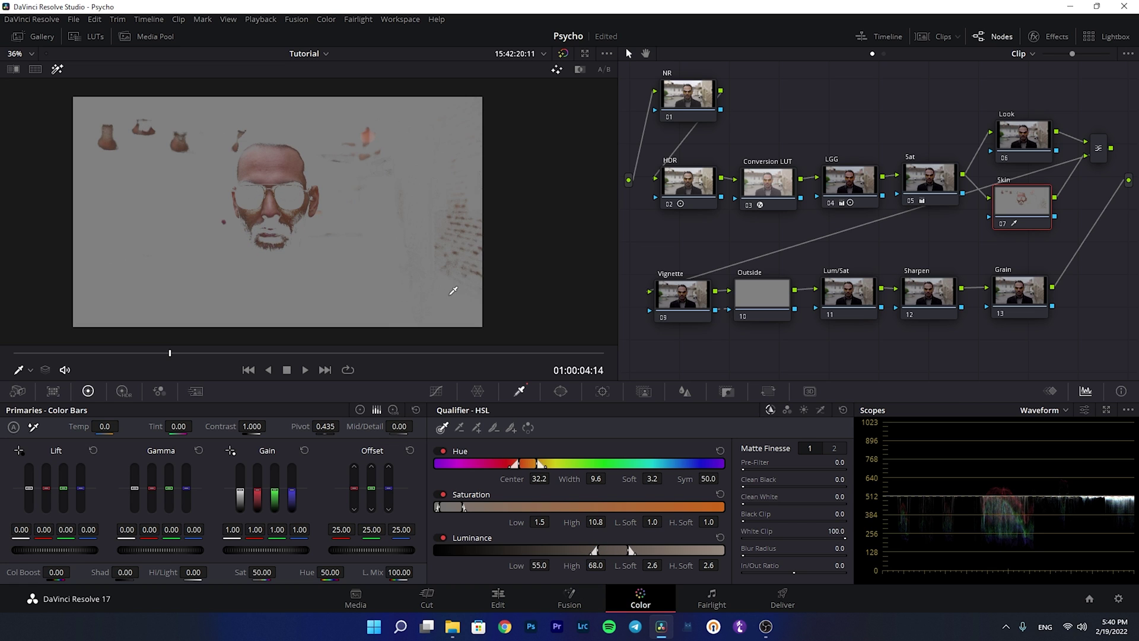
left_click_drag(745, 485, 757, 502)
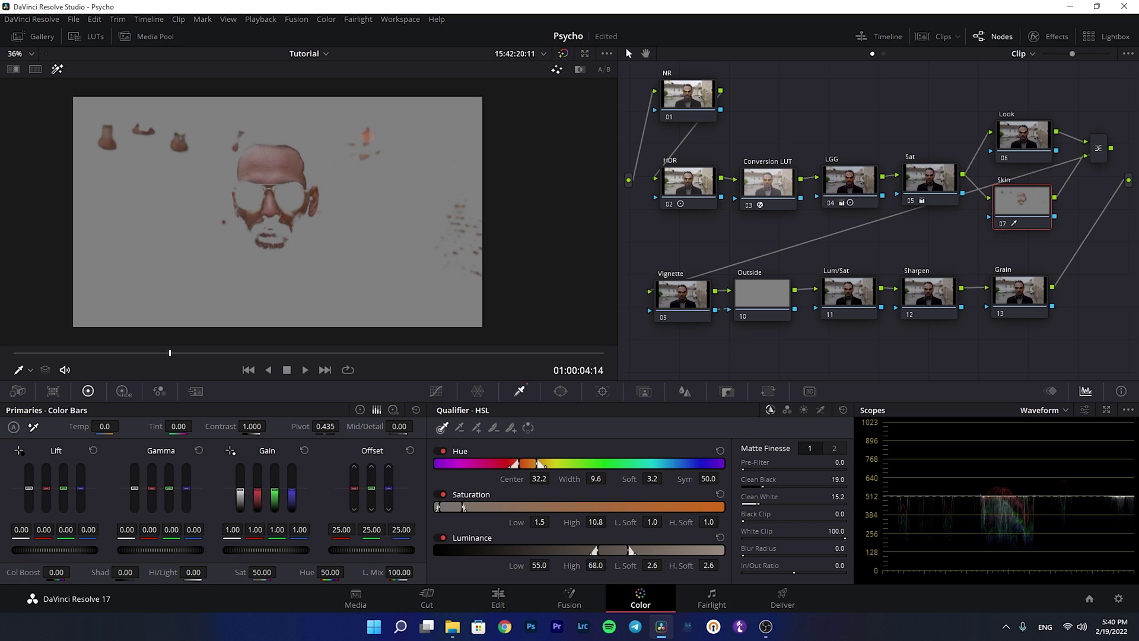
left_click_drag(746, 552, 766, 553)
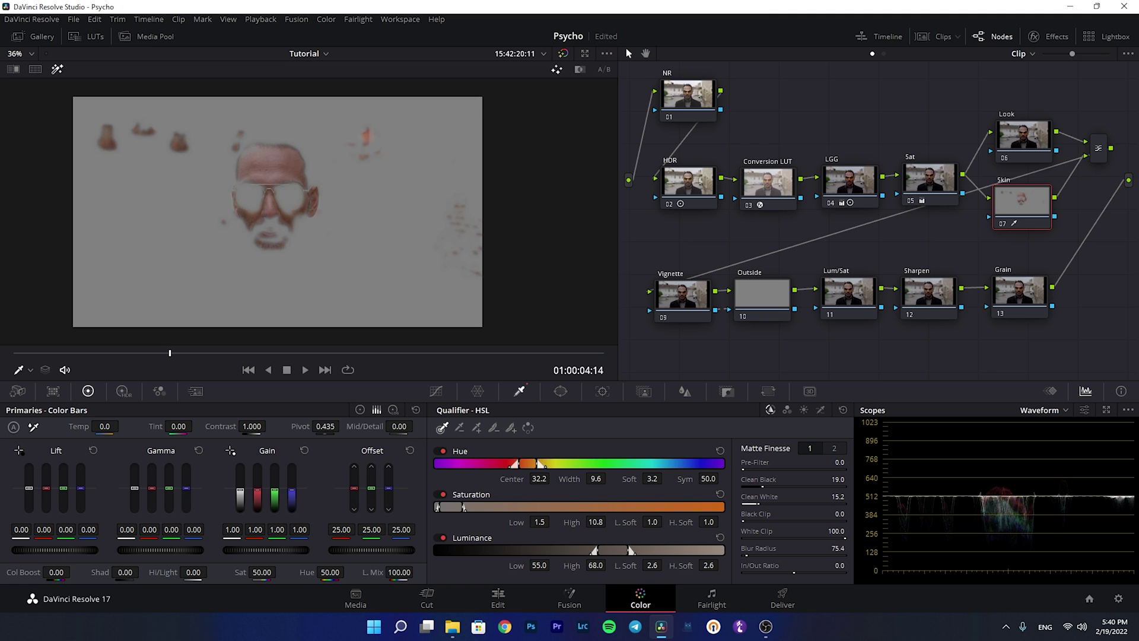
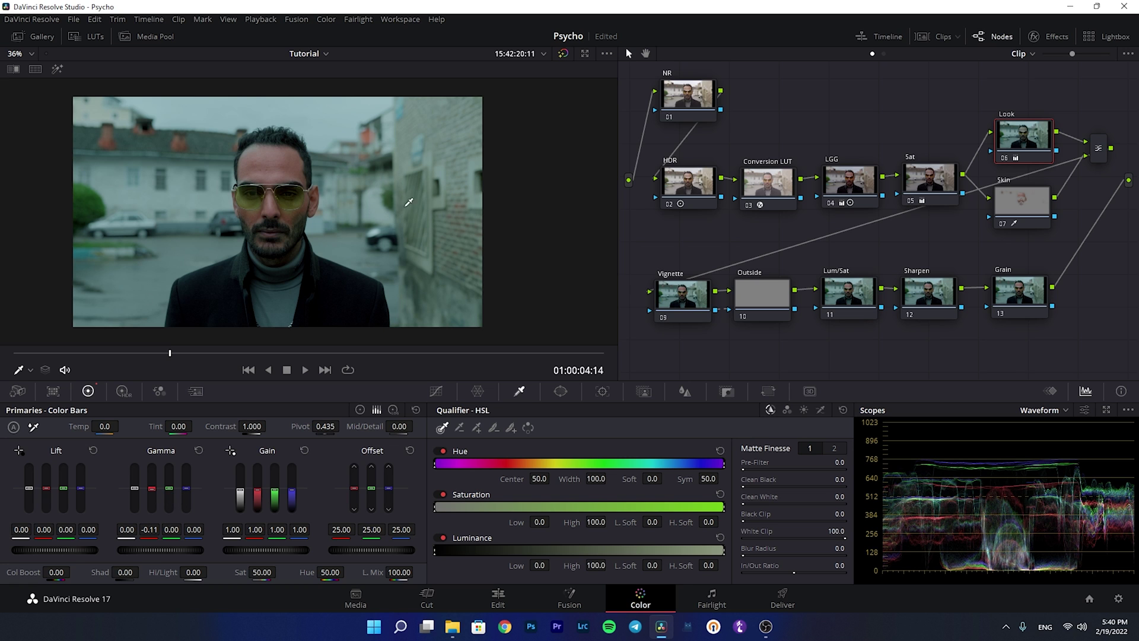
Lower the Look node's Gamma to -0.05 in green and -0.02 in blue, and save the project.
left_click(169, 489)
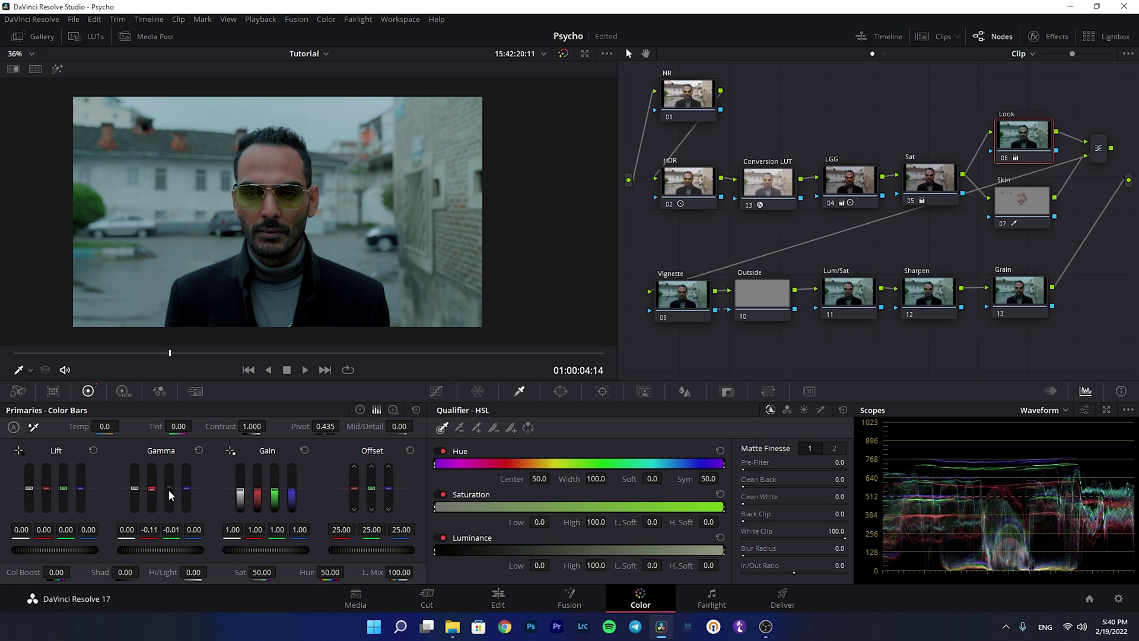
left_click_drag(168, 489, 169, 492)
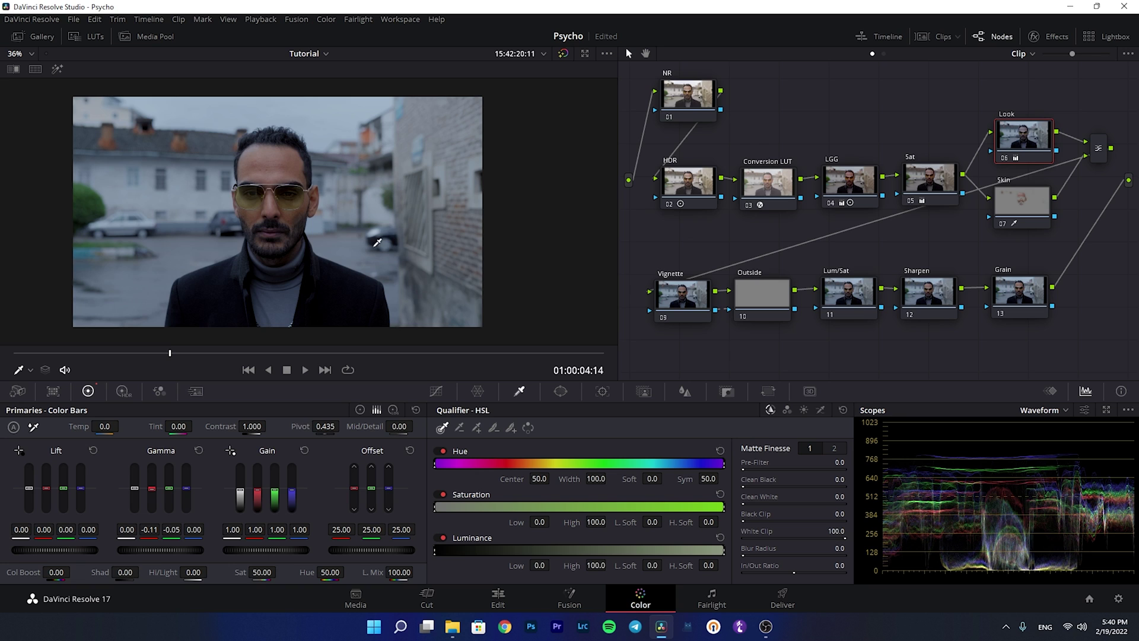
key("ctrl+s")
scroll(185, 490, "down", 2)
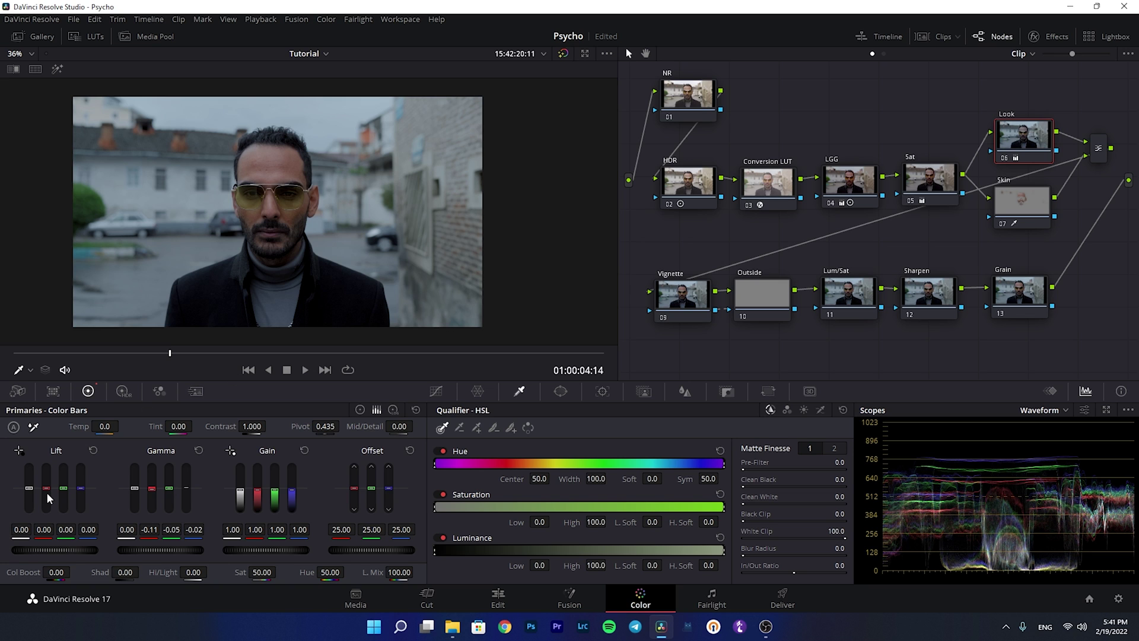
Set the Look node's Lift to -0.02 red, -0.01 green and 0.01 blue, and lower its overall Gain to 0.85.
left_click_drag(50, 492, 47, 496)
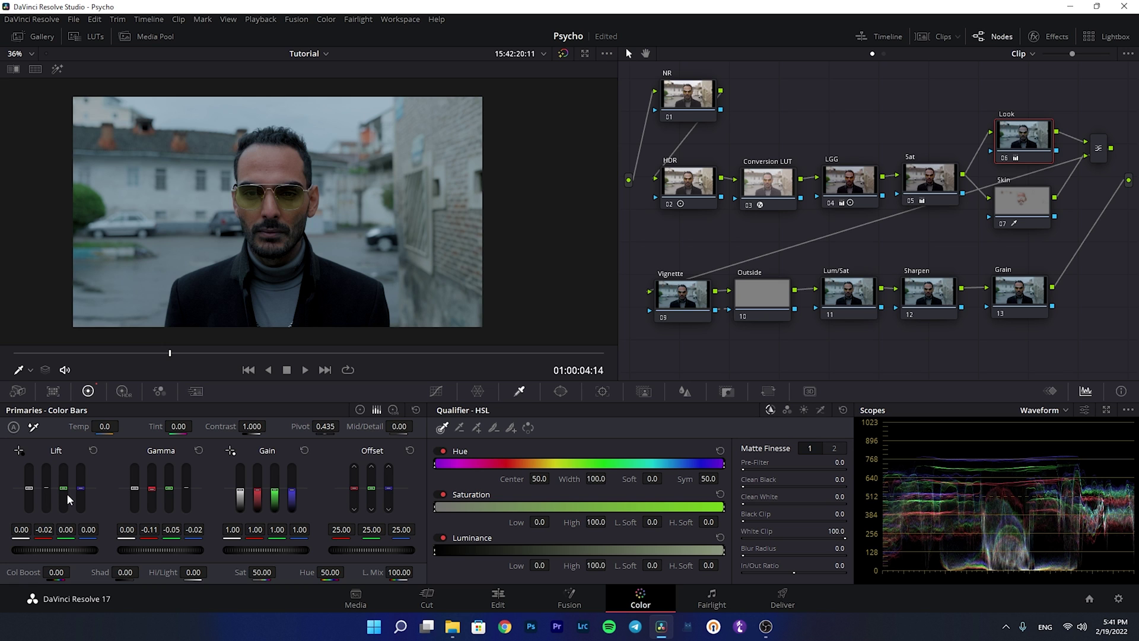
left_click_drag(65, 489, 65, 491)
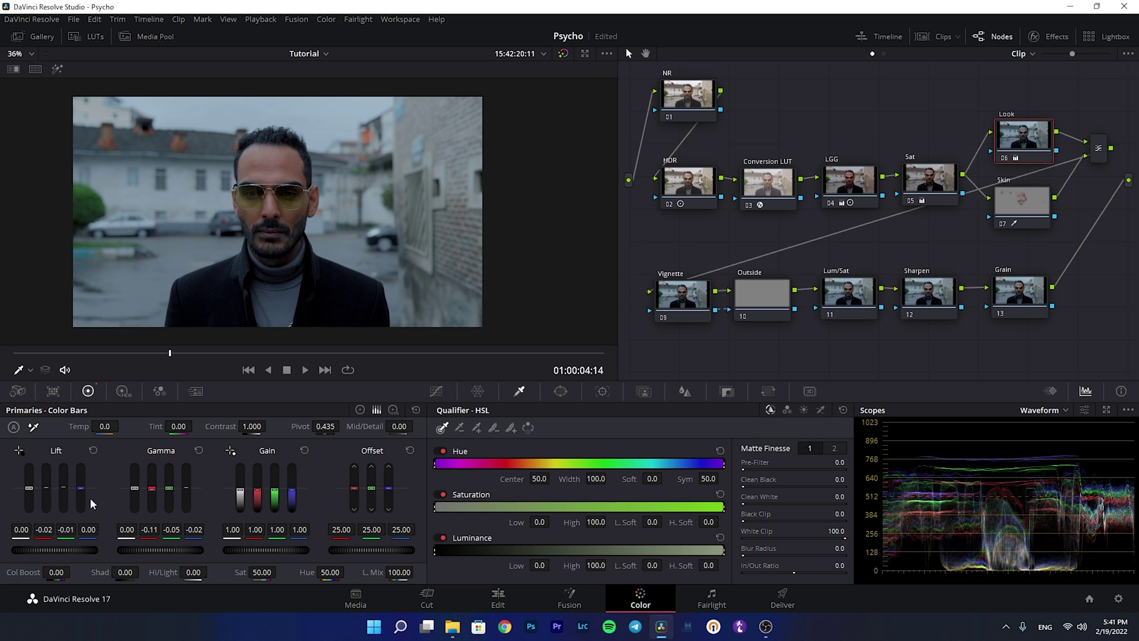
left_click_drag(81, 490, 80, 489)
left_click(360, 409)
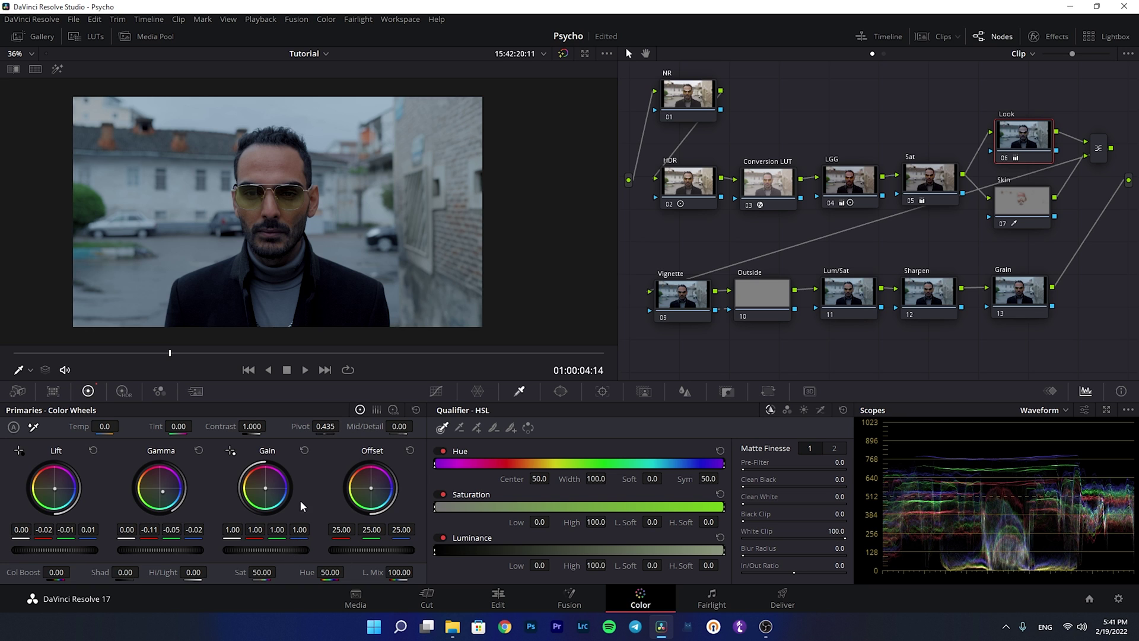
left_click_drag(289, 547, 256, 547)
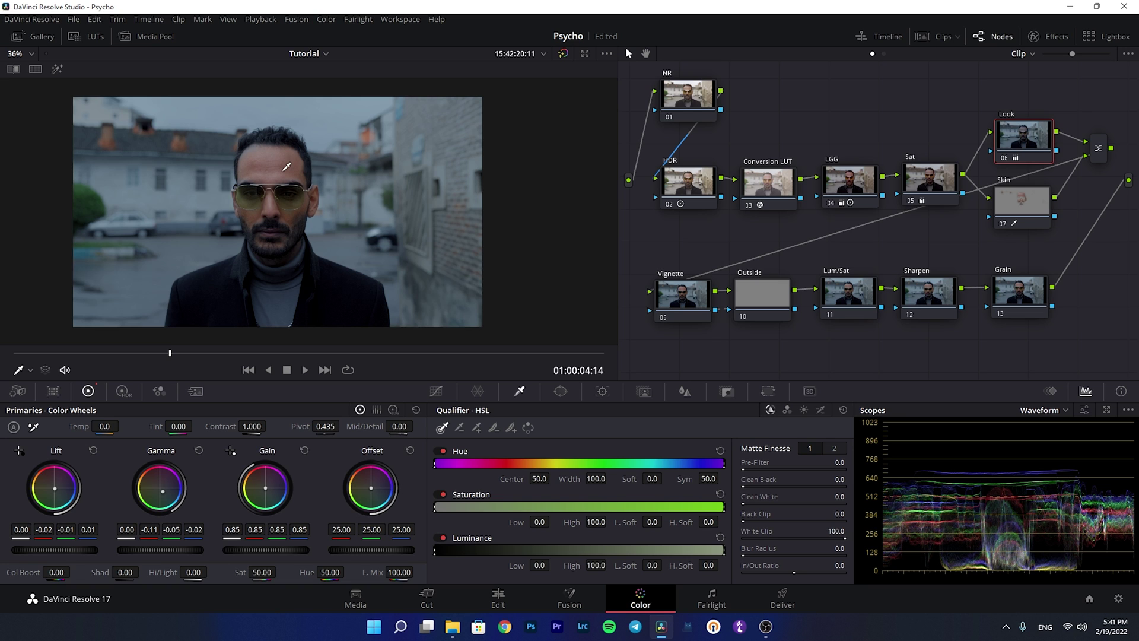
On the Skin node, reduce saturation to 40, lower Lift to -0.03 and lower Gamma to -0.01.
left_click(1030, 209)
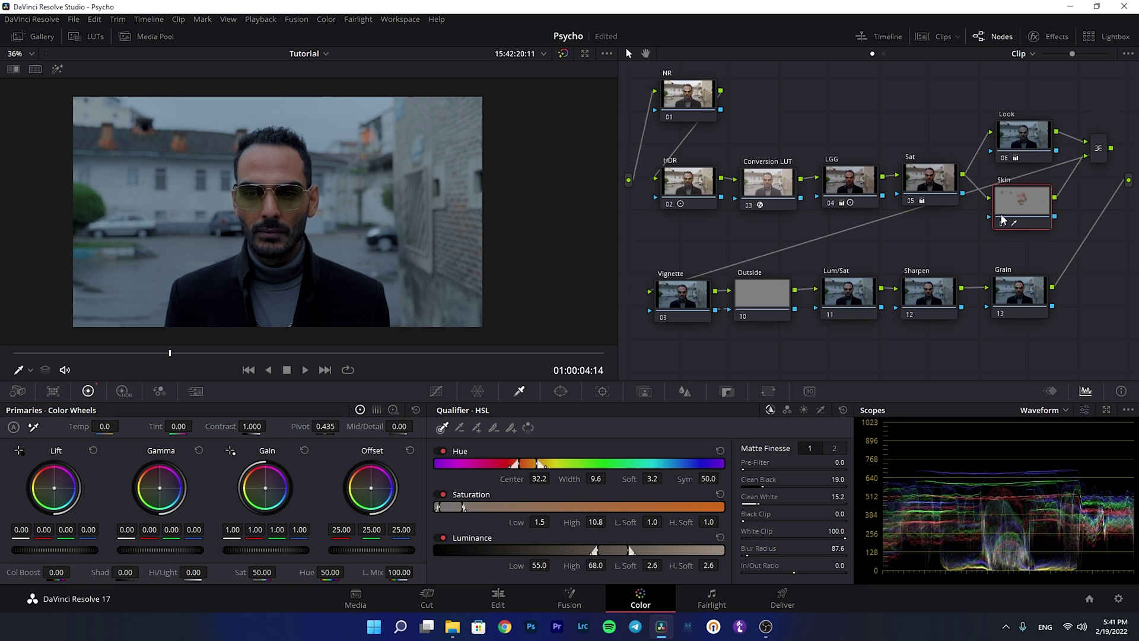
left_click_drag(256, 573, 280, 569)
left_click_drag(66, 549, 66, 549)
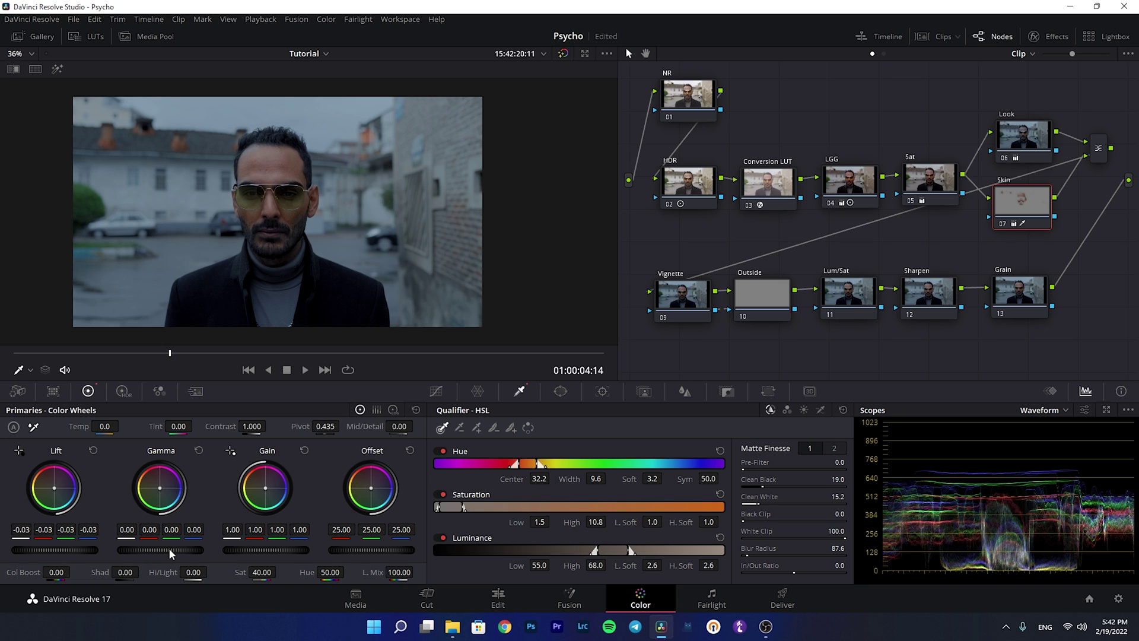
left_click_drag(169, 548, 169, 548)
Examine the skin key on another frame of the clip, comparing the highlighted selection with the normal image.
left_click_drag(199, 356, 351, 352)
left_click(333, 354)
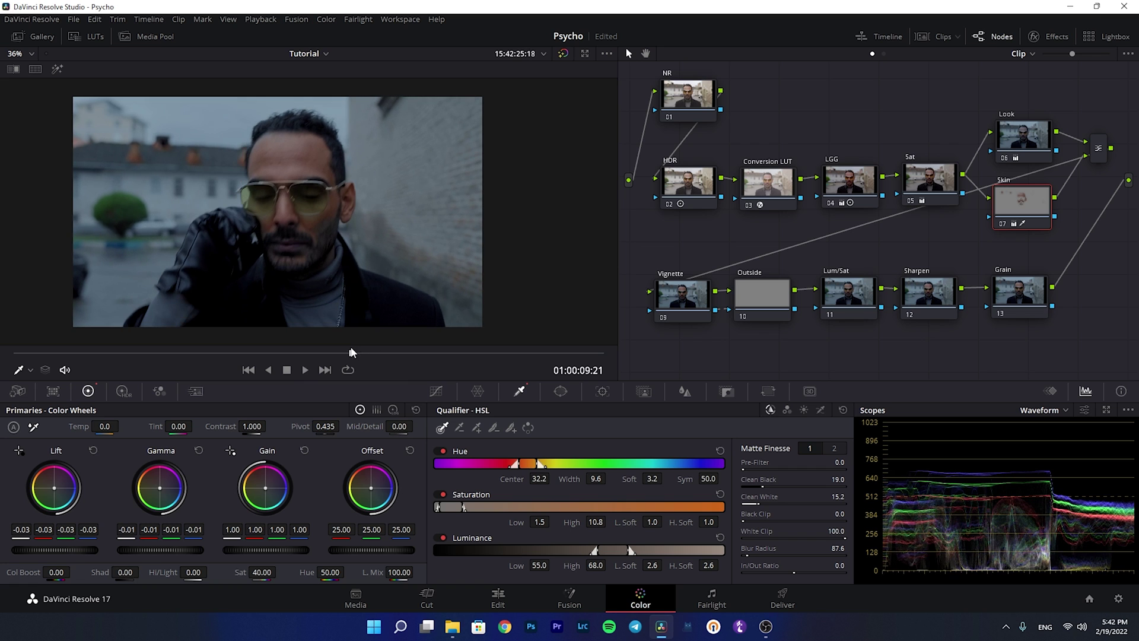
left_click(58, 70)
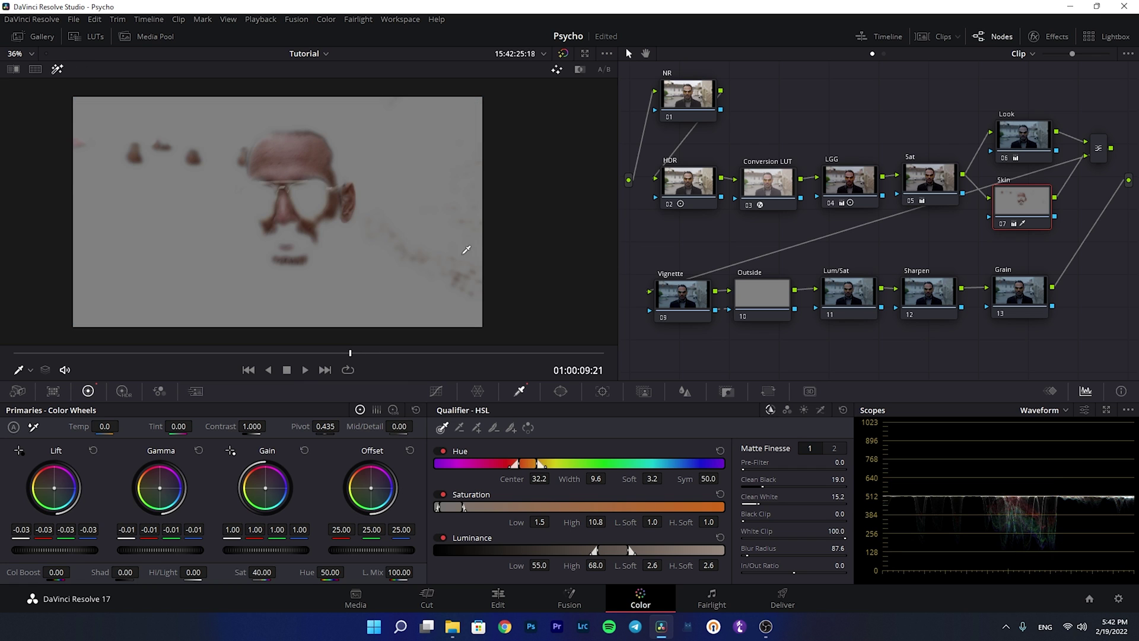
left_click(62, 68)
left_click(61, 68)
left_click_drag(439, 507, 438, 507)
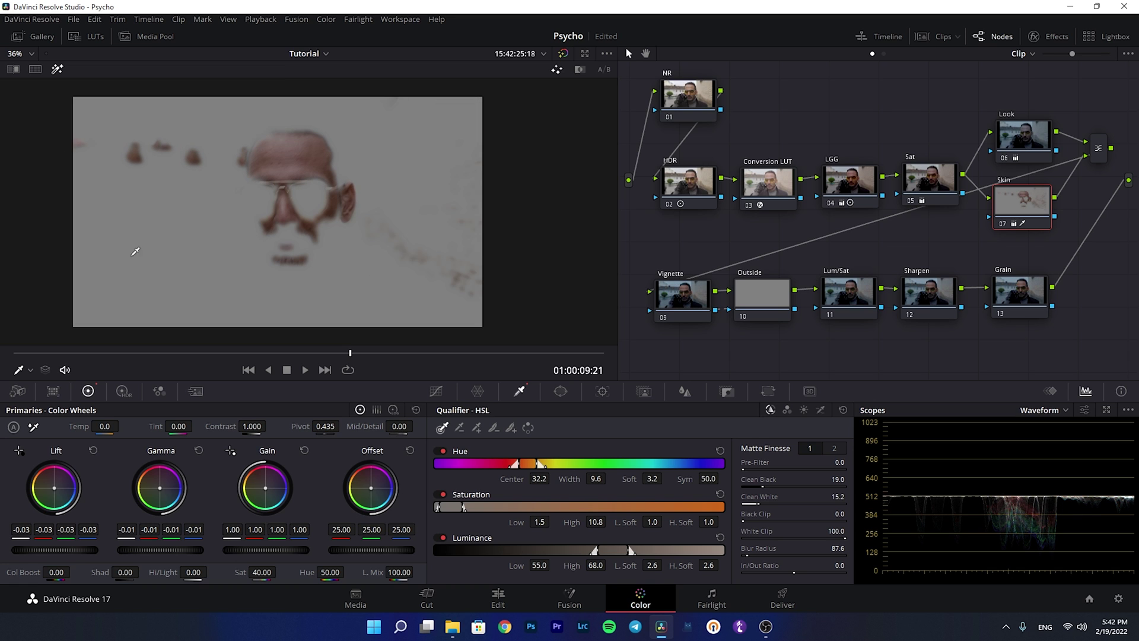
left_click(57, 69)
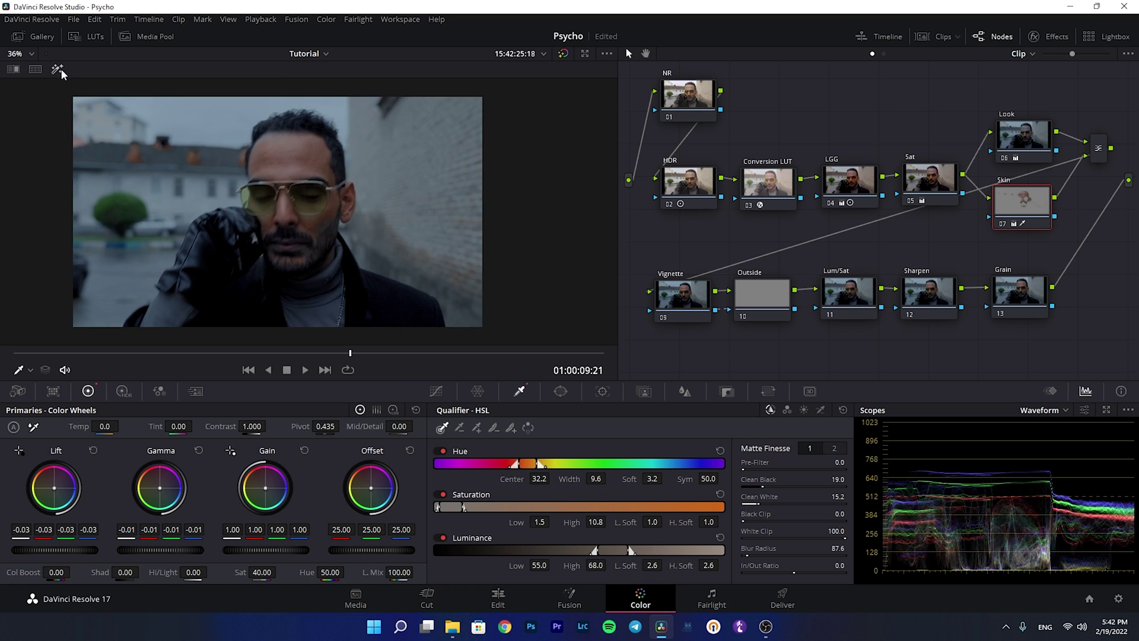
left_click_drag(349, 360, 239, 367)
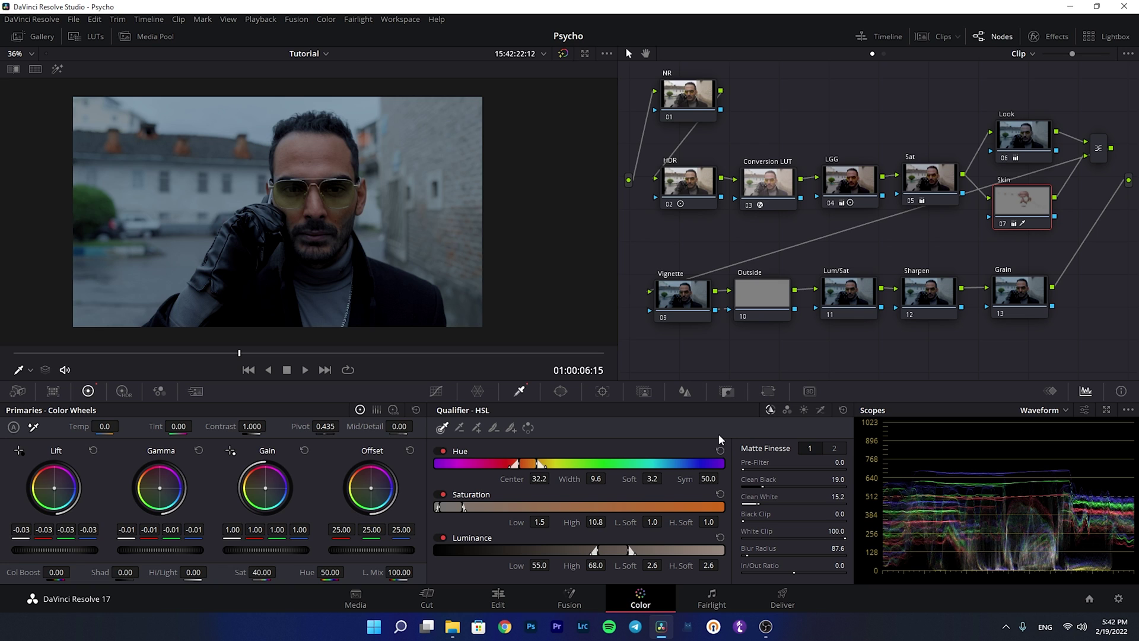
Lower the Skin node's Key Output gain to 0.500 and check the blend on an earlier frame.
left_click(728, 392)
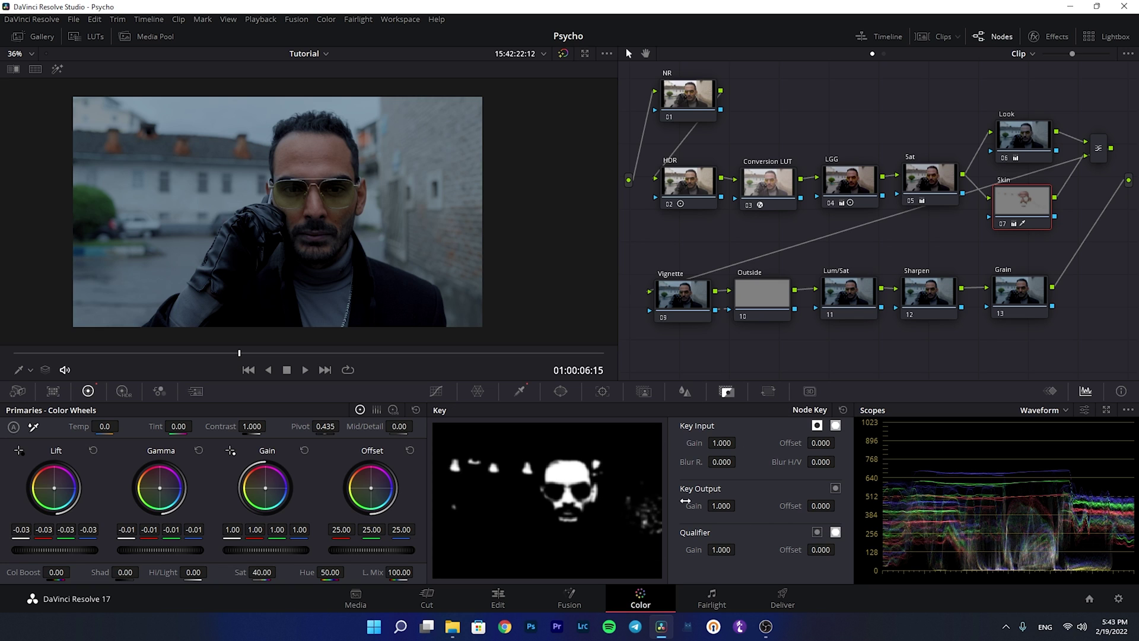
mouse_move(721, 505)
left_mouse_down()
mouse_move(685, 505)
mouse_move(738, 505)
left_mouse_up()
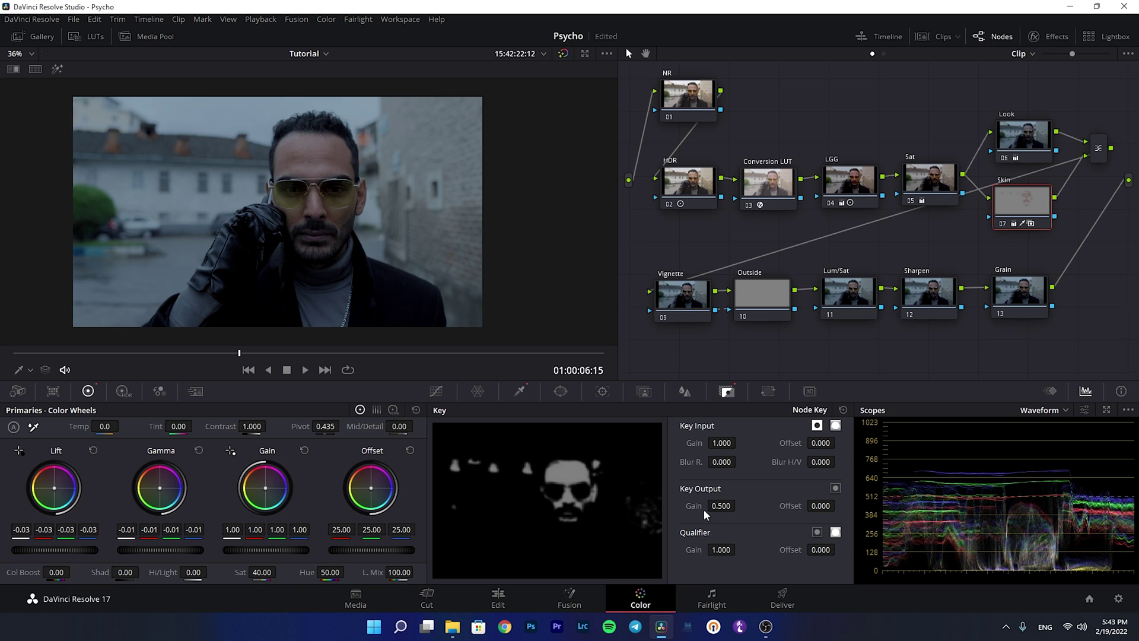
left_click_drag(248, 356, 208, 396)
left_click_drag(1046, 197, 1048, 196)
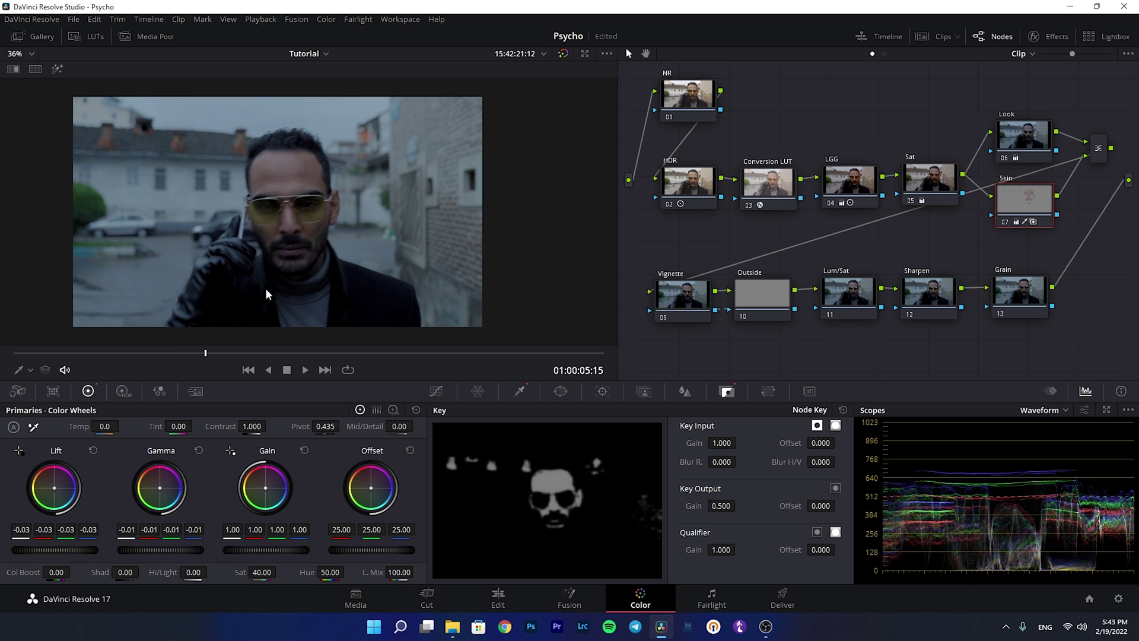
left_click(377, 410)
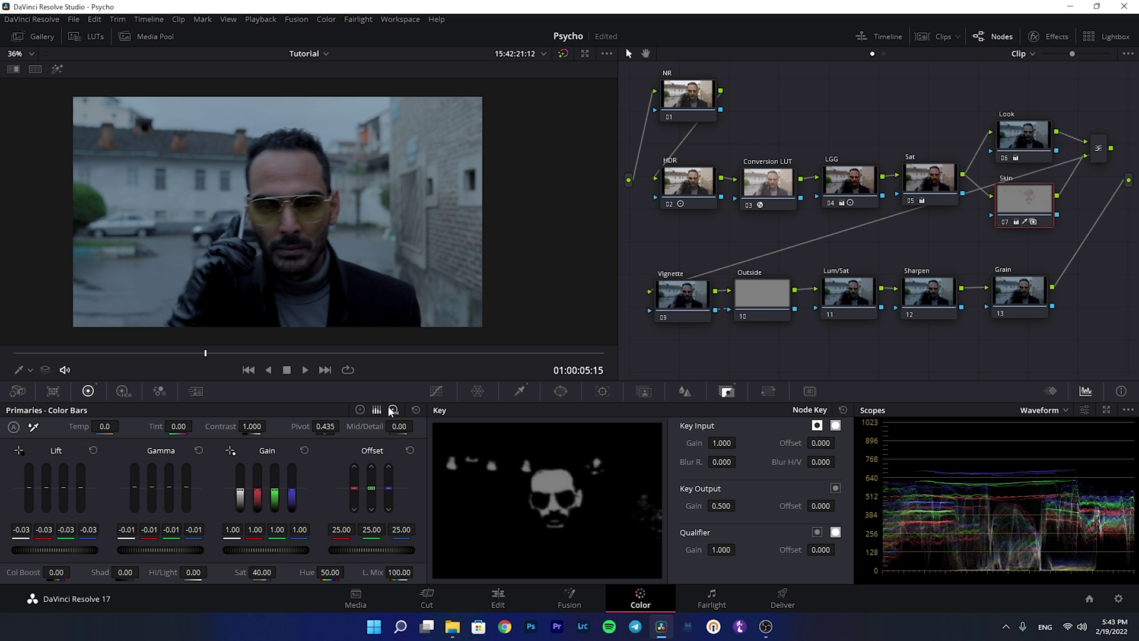
left_click(1027, 131)
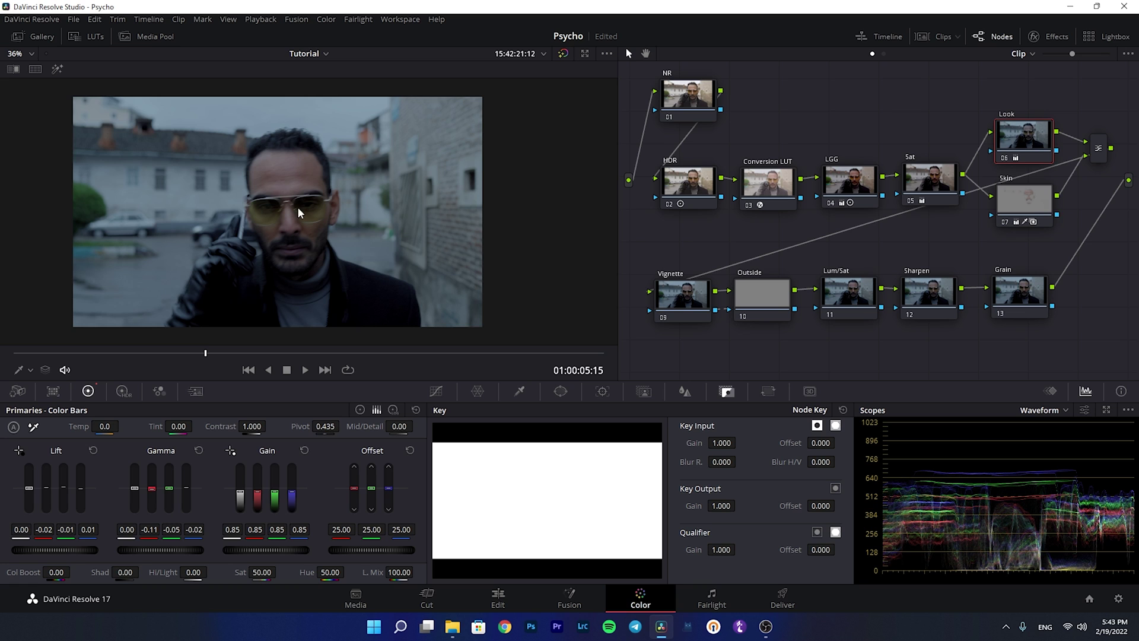
left_click(1004, 226)
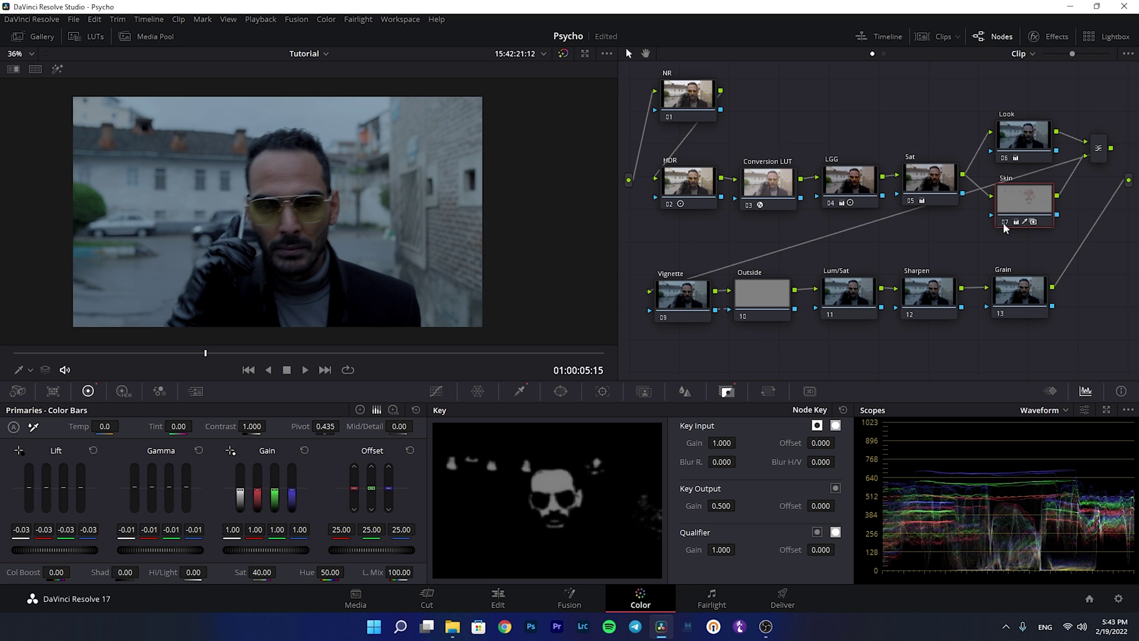
Darken the Skin node's Shadow log wheel to -0.06 after resetting the first adjustment, and check the skin on several frames.
left_click(394, 409)
left_click_drag(54, 550, 47, 550)
left_click_drag(206, 354, 141, 357)
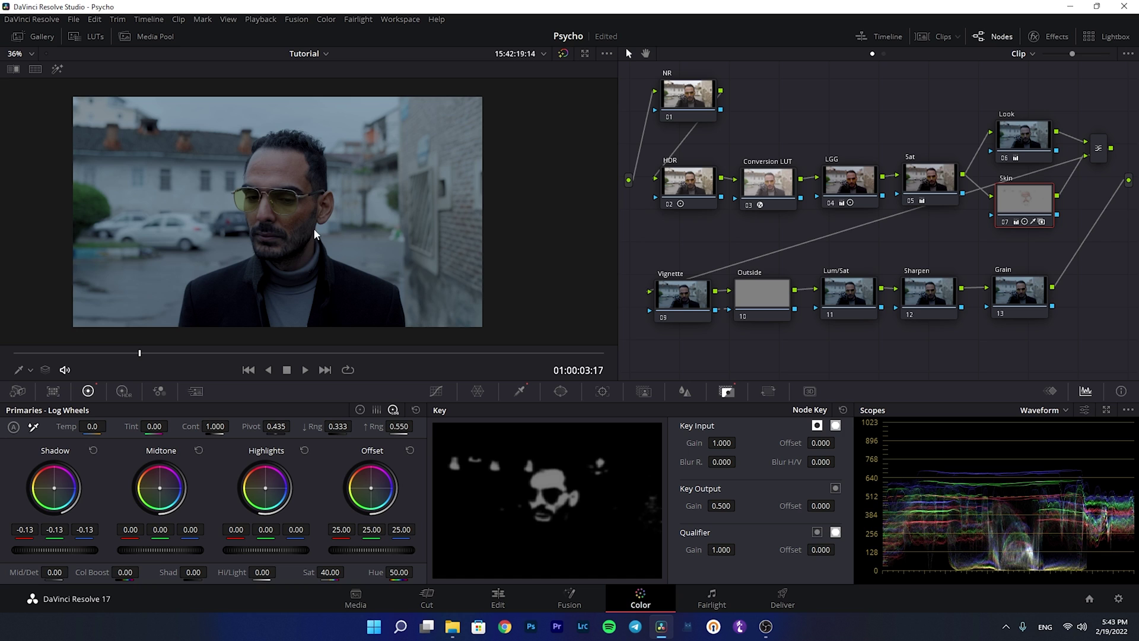
left_click(93, 451)
left_click_drag(55, 550, 47, 550)
double_click(51, 548)
left_click_drag(64, 550, 63, 550)
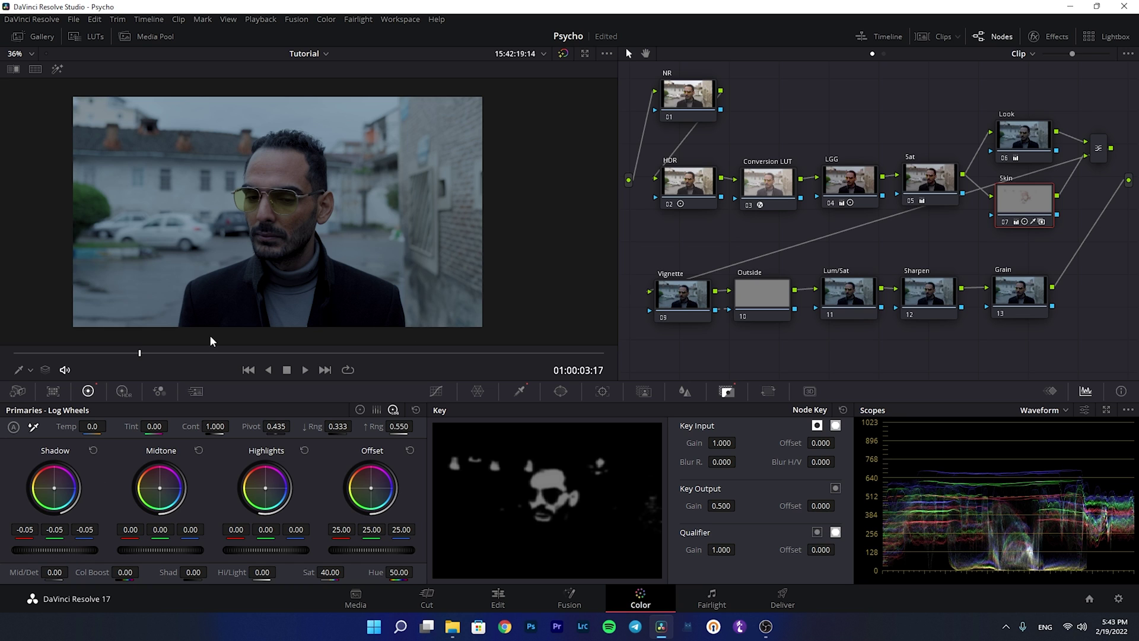
left_click_drag(72, 549, 71, 548)
left_click_drag(136, 359, 294, 360)
left_click_drag(325, 353, 183, 372)
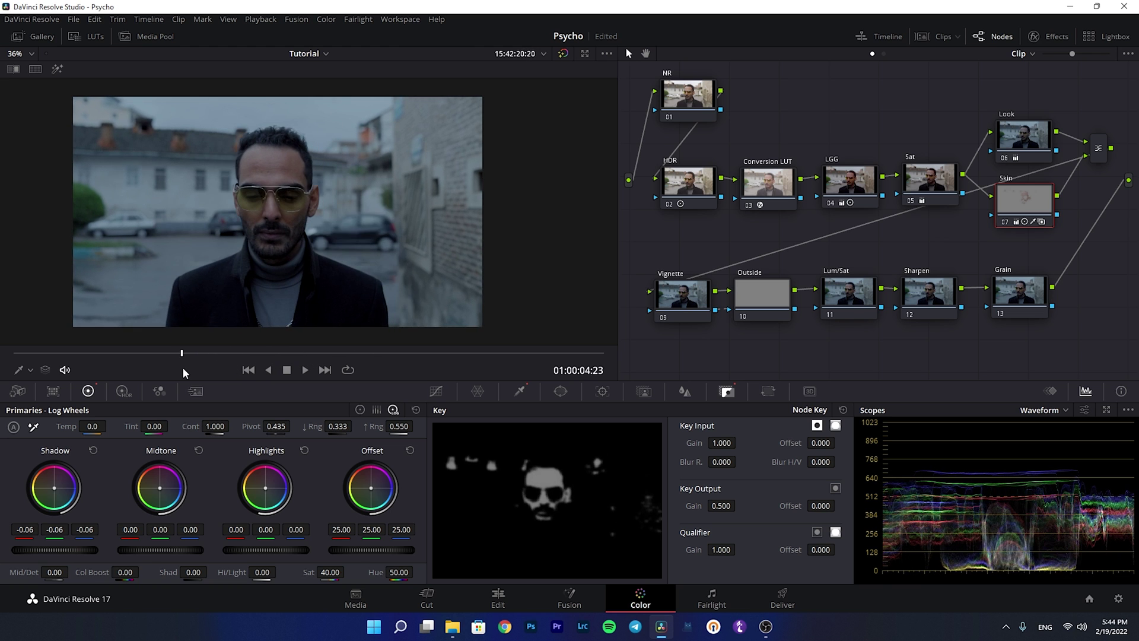
On the Vignette node, add an inverted circular window stretched to the frame edges with softness 7.75, and highlight its affected area.
left_click(673, 312)
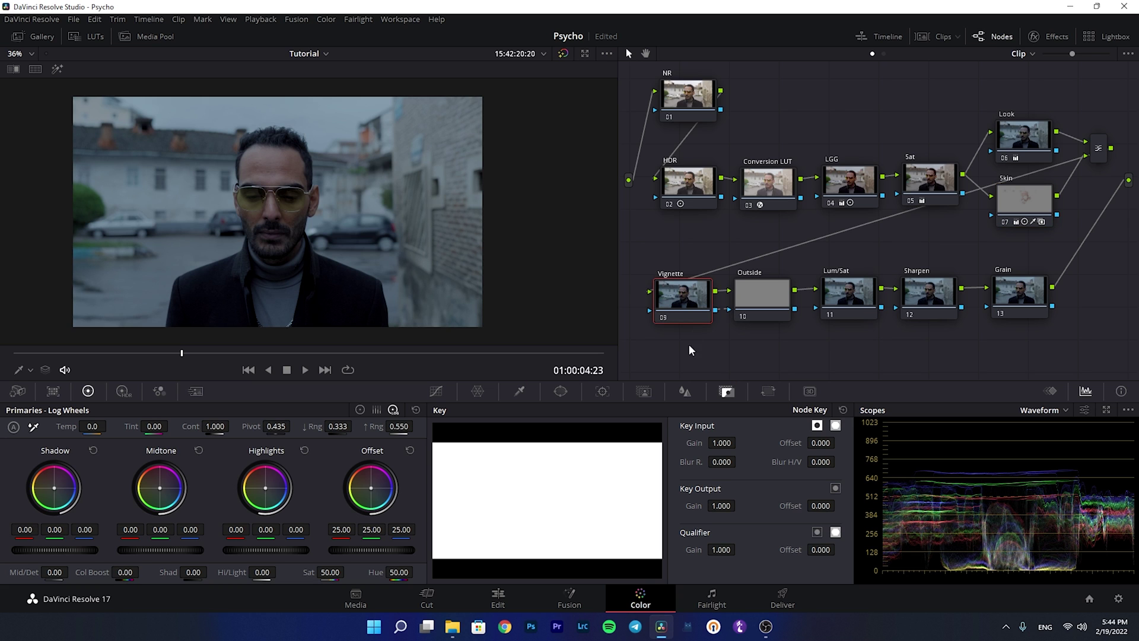
left_click(561, 391)
left_click(453, 470)
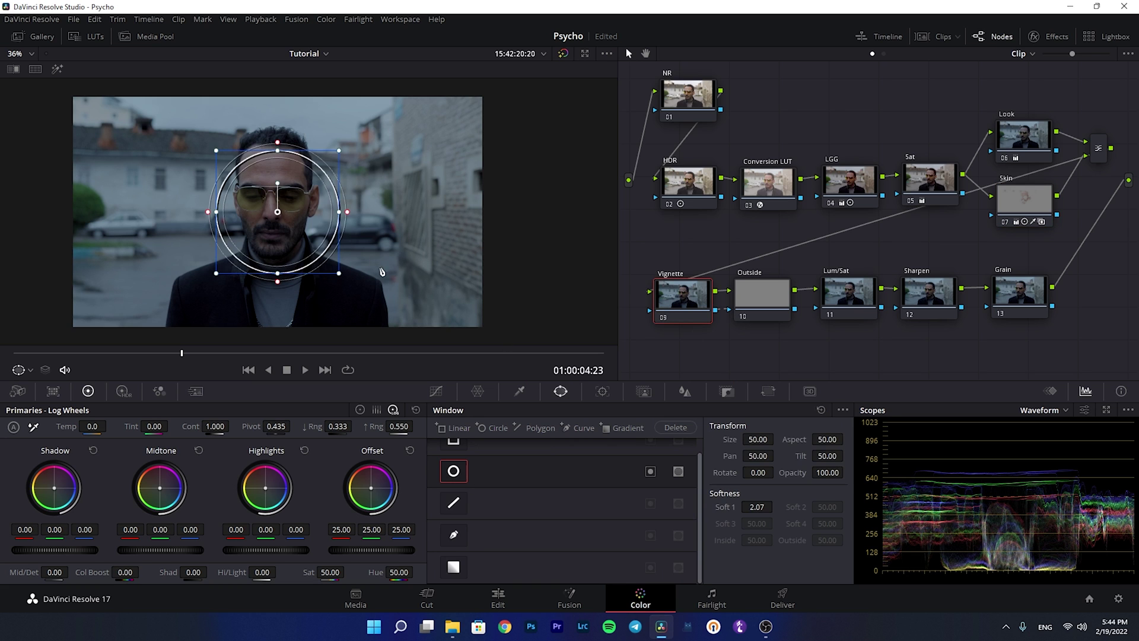
scroll(279, 212, "down", 1)
left_click_drag(338, 211, 461, 220)
left_click_drag(282, 265, 290, 315)
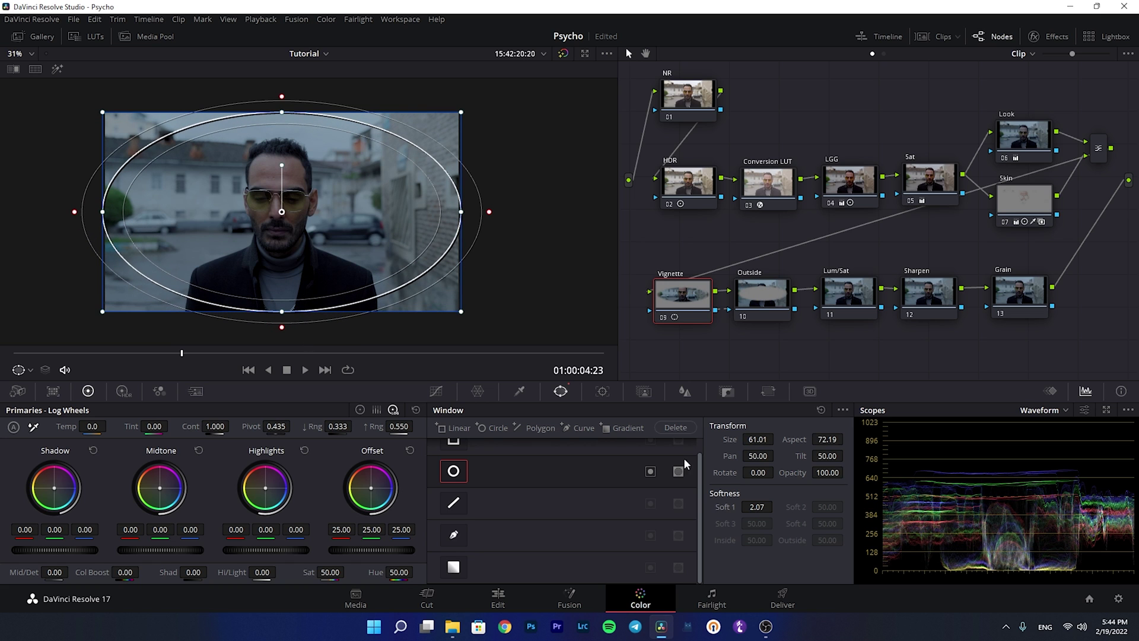
left_click_drag(737, 512, 768, 511)
left_click(56, 69)
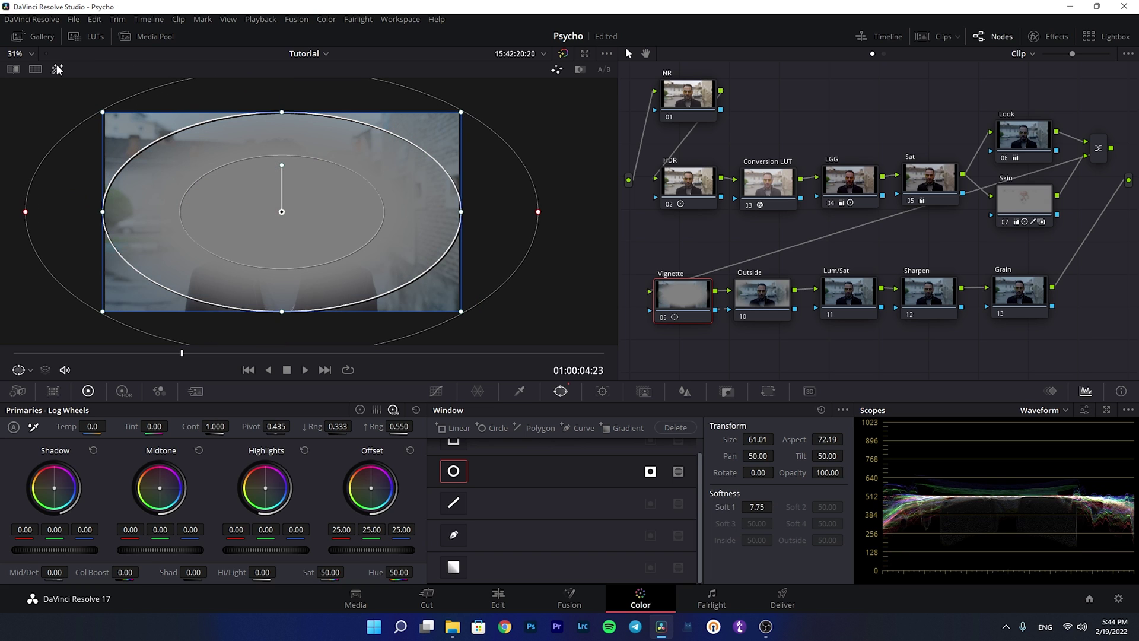
Darken the Vignette node's edges by lowering the custom curve's midtones with the highlight off, and compare the node on and off.
left_click(435, 392)
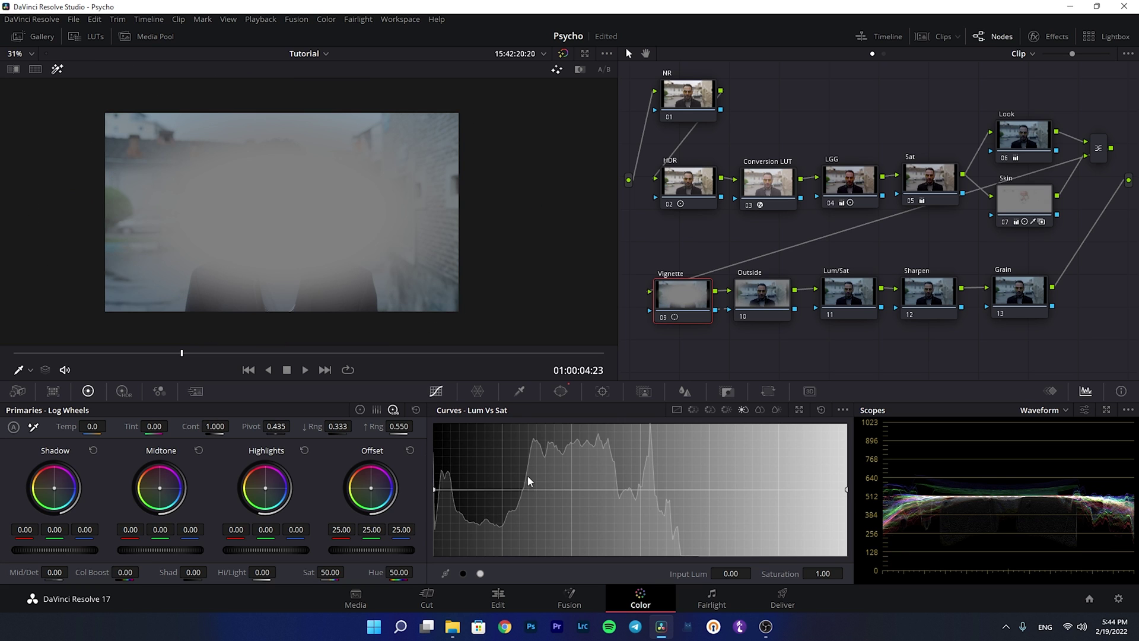
left_click(676, 408)
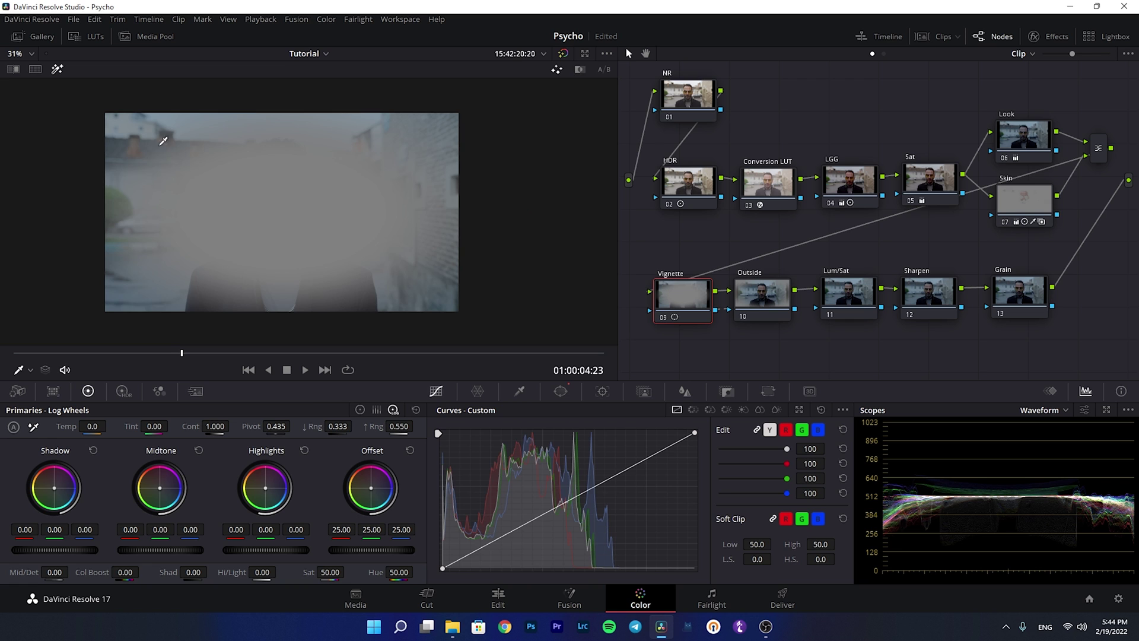
left_click(57, 68)
left_click_drag(571, 500, 576, 517)
key("ctrl+d")
key("ctrl+d")
key("ctrl+d")
key("ctrl+d")
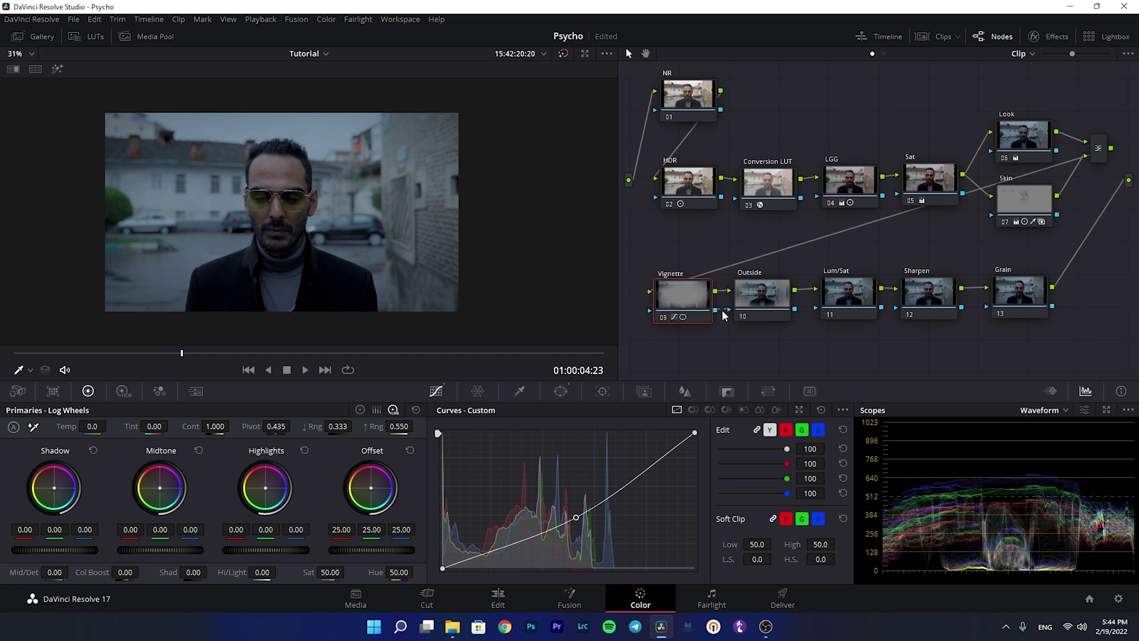
Raise the Outside node's custom curve slightly at the midtones, and check the vignette on other frames of the clip.
left_click(777, 304)
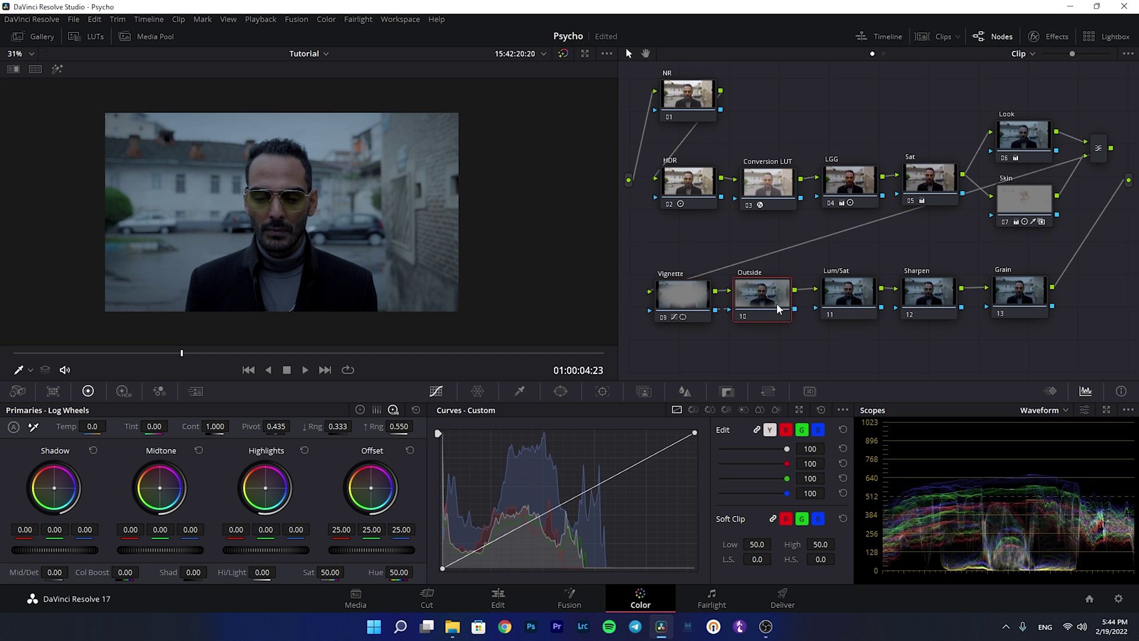
left_click(564, 500)
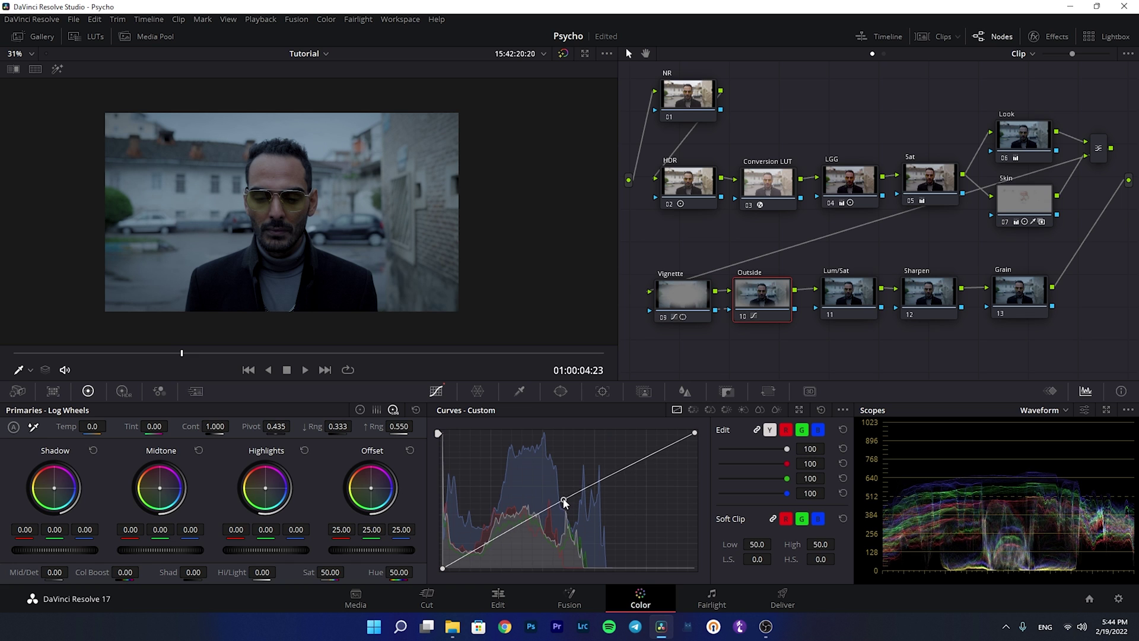
left_click_drag(564, 500, 564, 503)
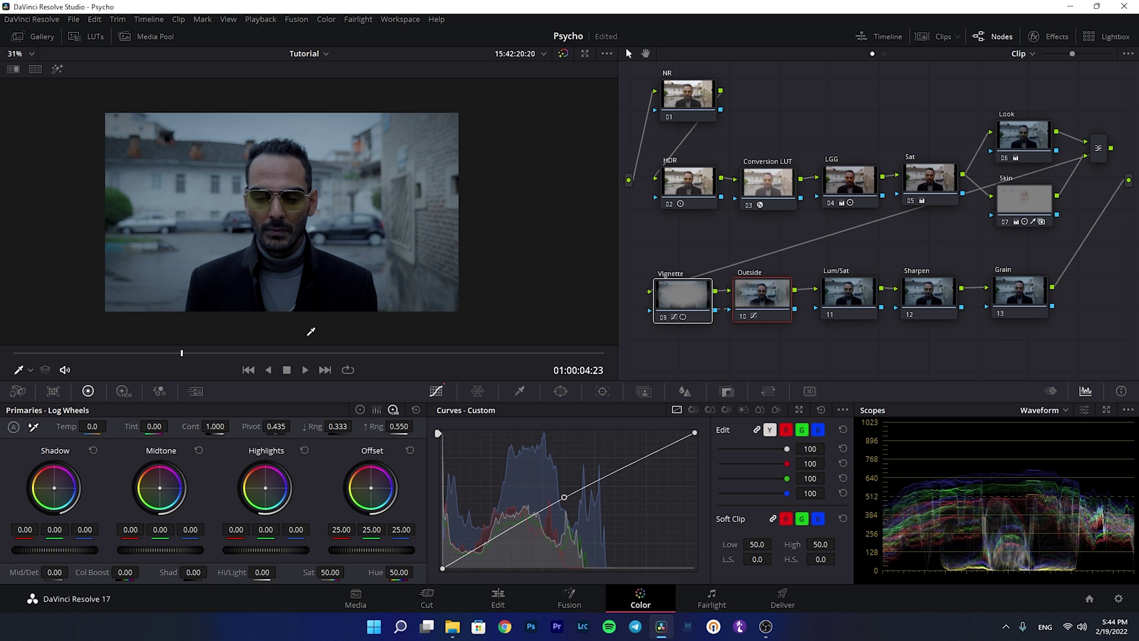
left_click_drag(162, 354, 172, 377)
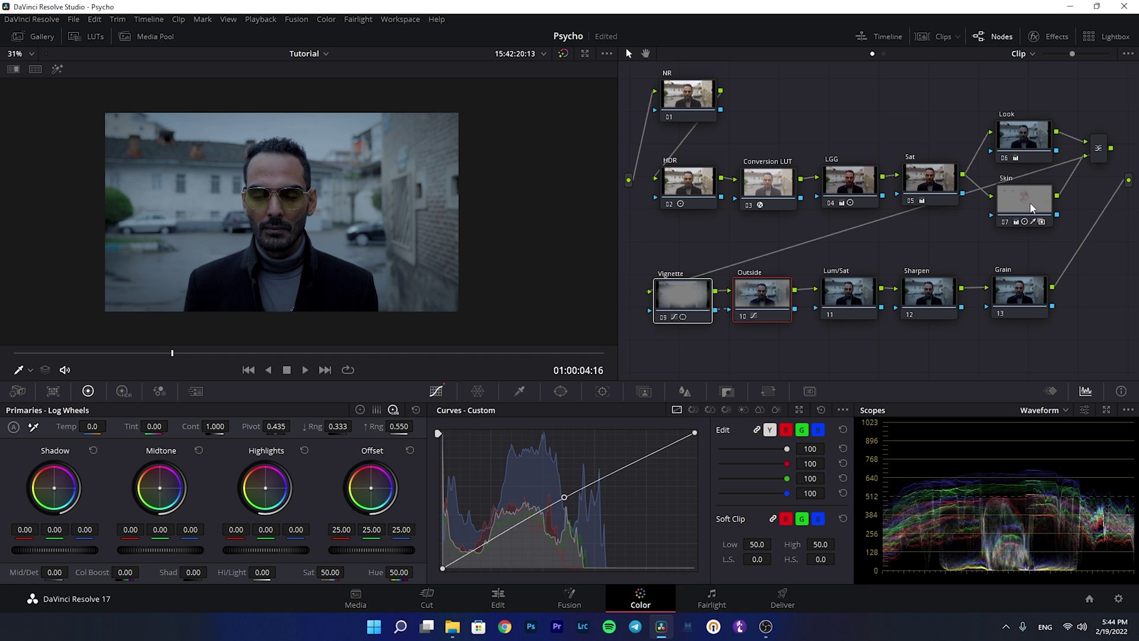
Lower the Look node's master Gamma to -0.01 in the color wheels and check the image on a later frame.
left_click(1028, 143)
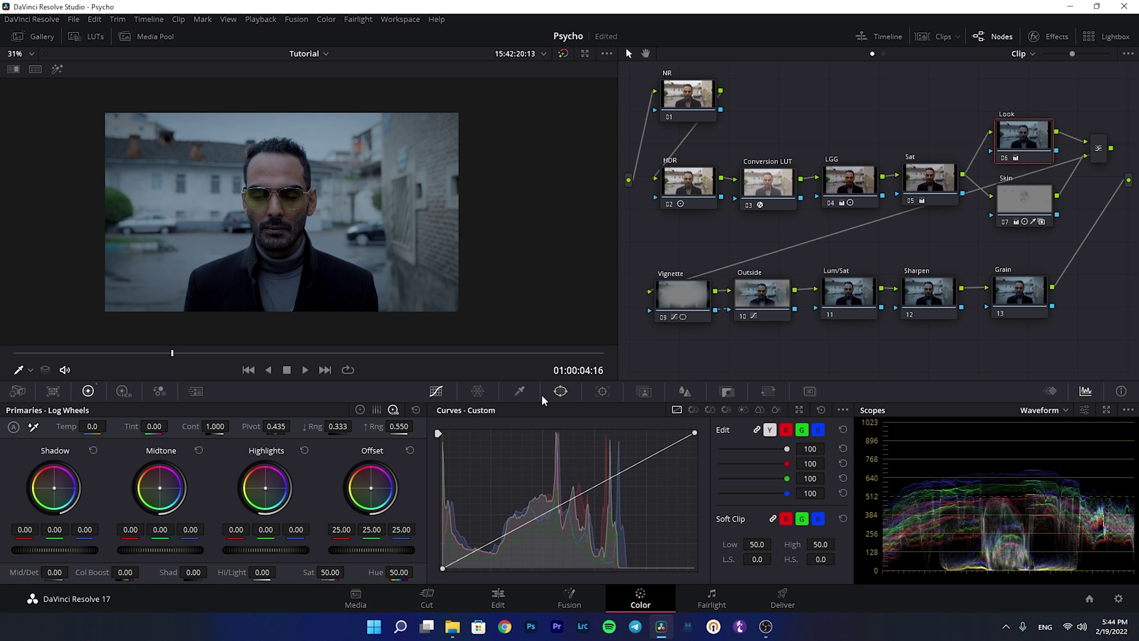
left_click(376, 409)
left_click(359, 410)
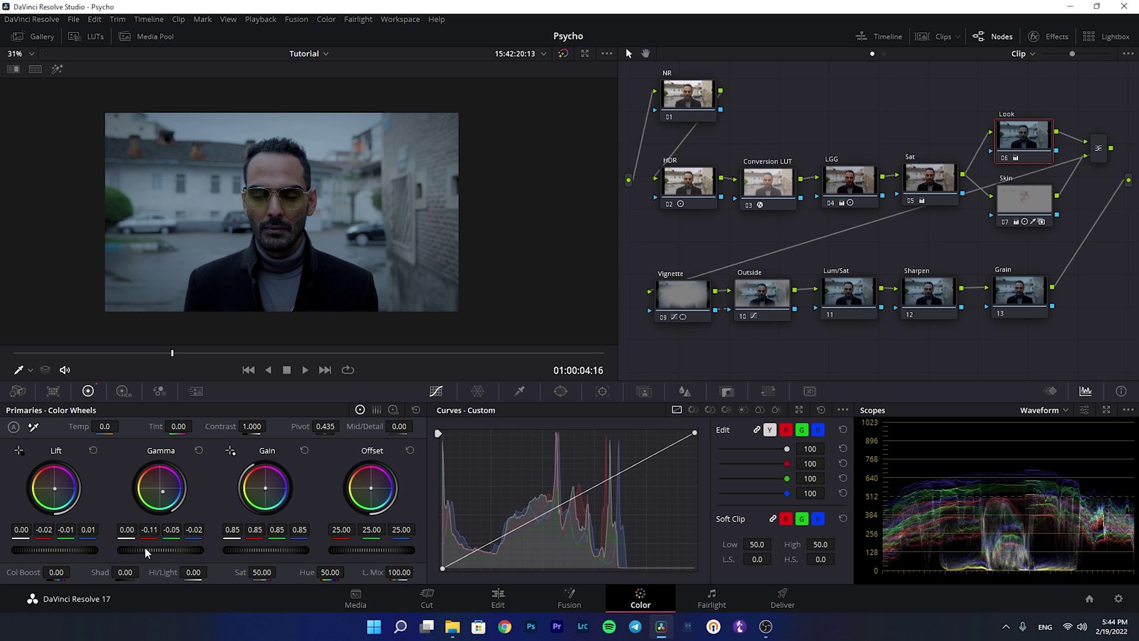
left_click_drag(145, 547, 145, 547)
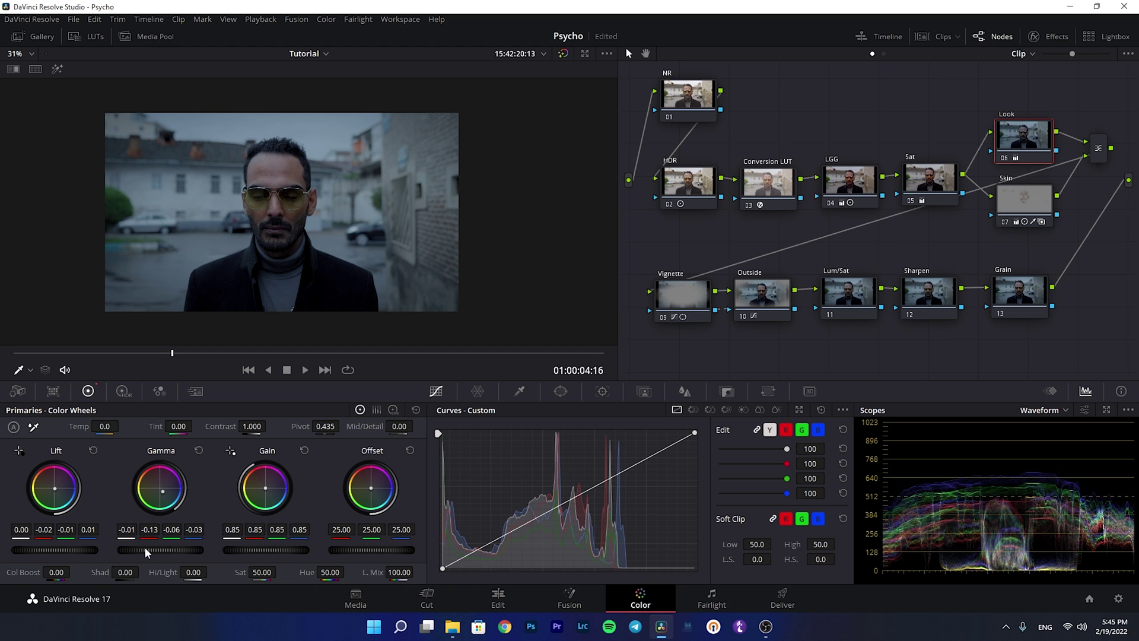
left_click_drag(183, 351, 240, 379)
On the Lum/Sat node, anchor the Lum Vs Sat curve in the shadows and lower its black end to saturation 0.00.
left_click(845, 313)
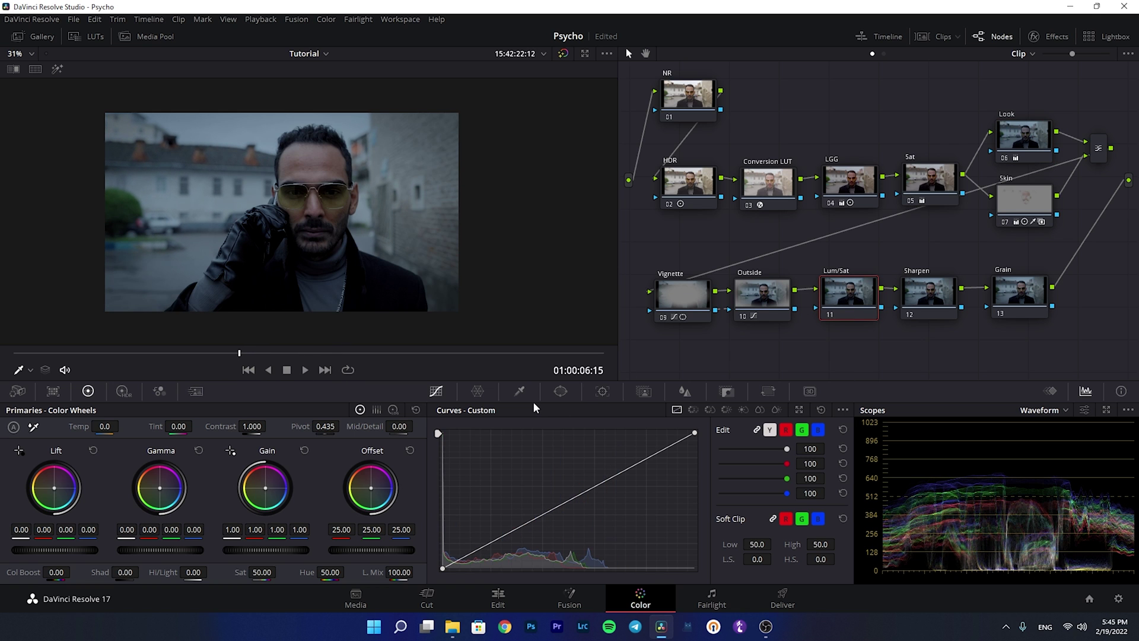
left_click(744, 409)
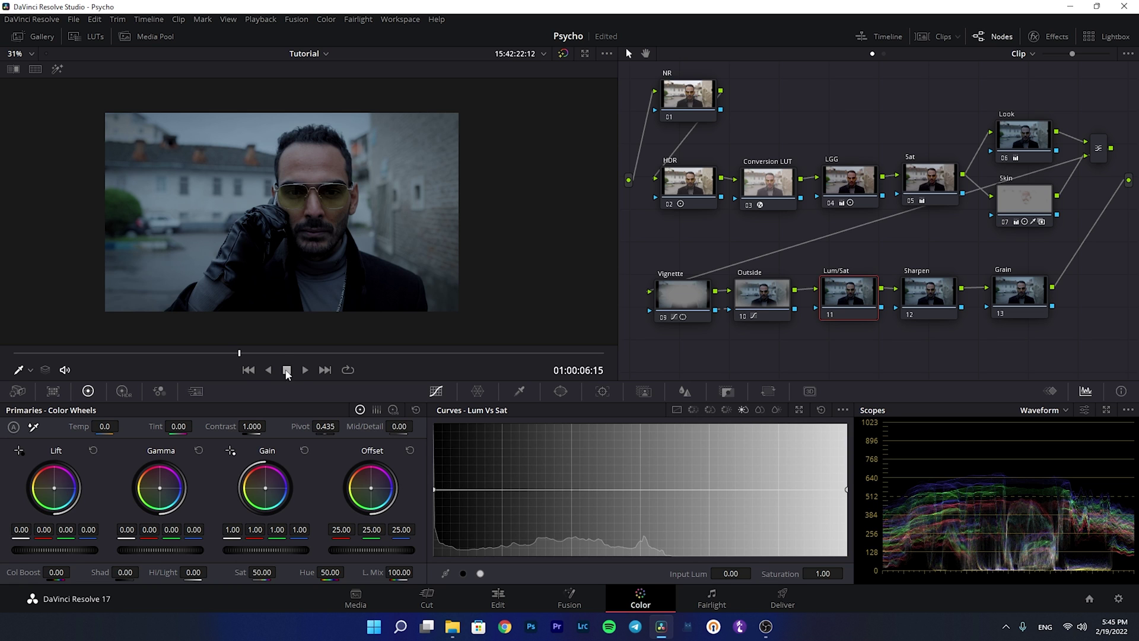
left_click_drag(178, 353, 124, 353)
key("ctrl+f")
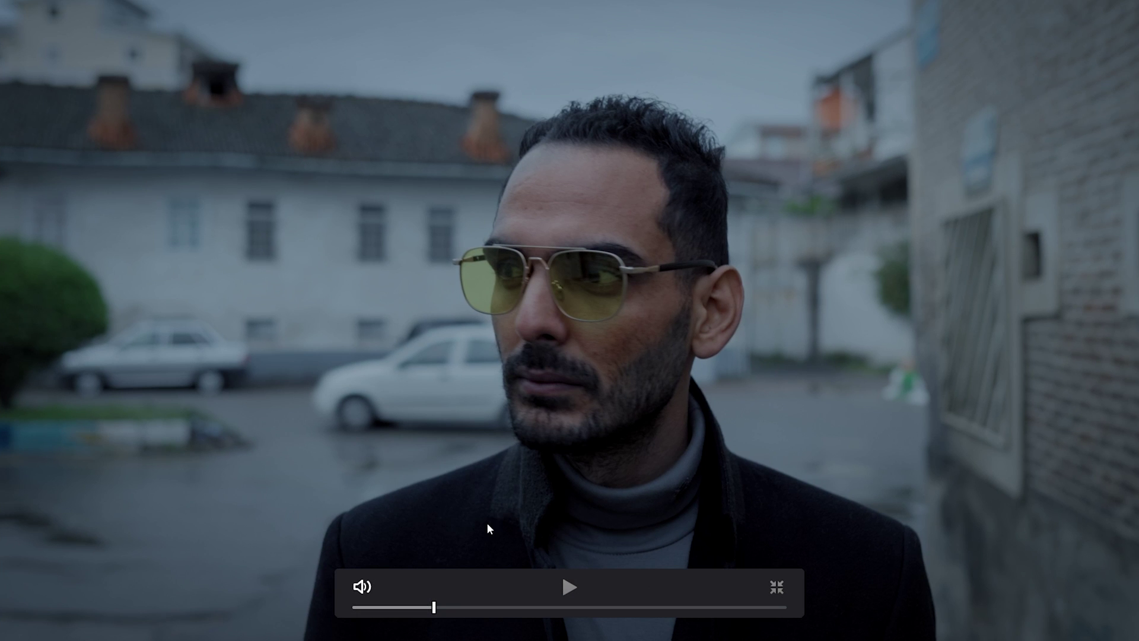
key("ctrl+f")
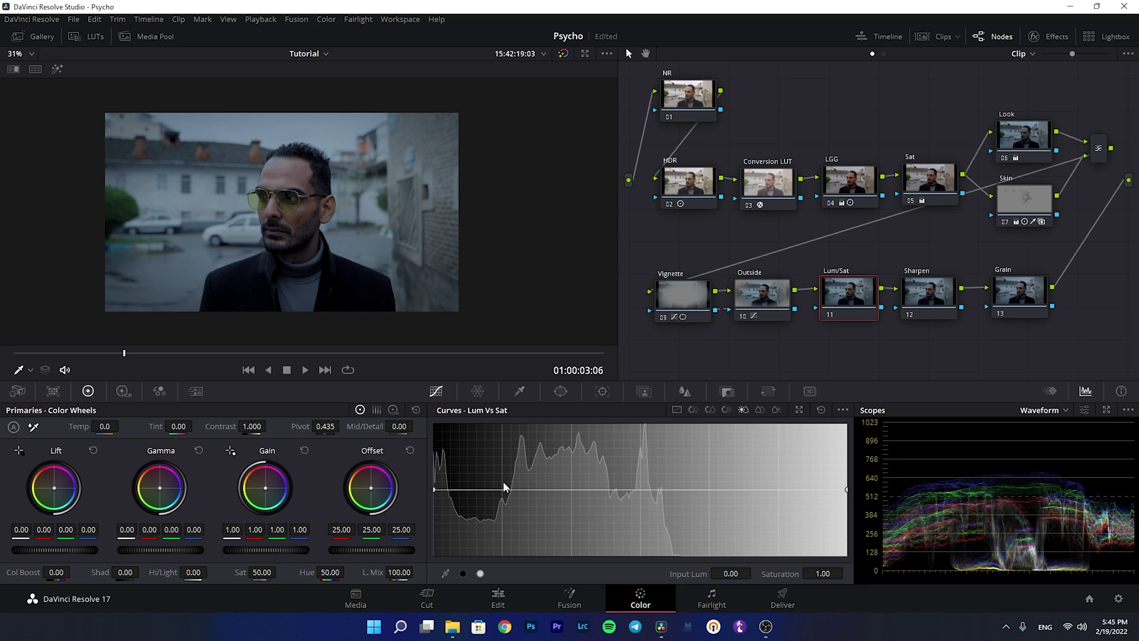
left_click(501, 489)
left_click_drag(500, 490, 350, 579)
Compare the jacket's shadows with the Lum/Sat node off and on, and move the curve's anchor to Input Lum 0.20.
scroll(376, 297, "up", 5)
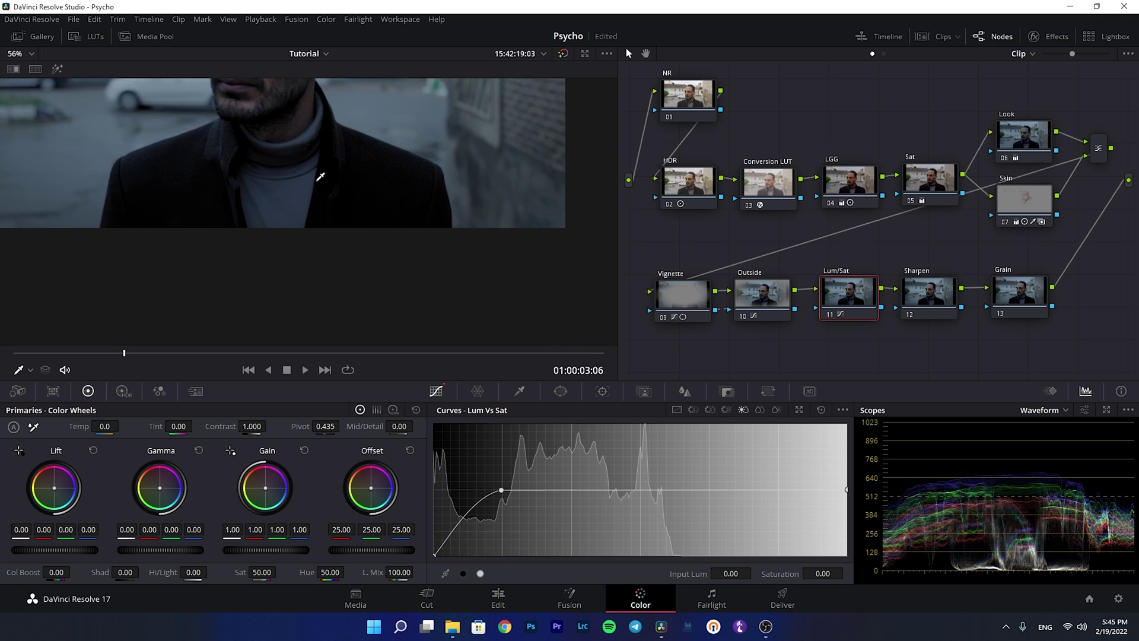
scroll(310, 251, "up", 3)
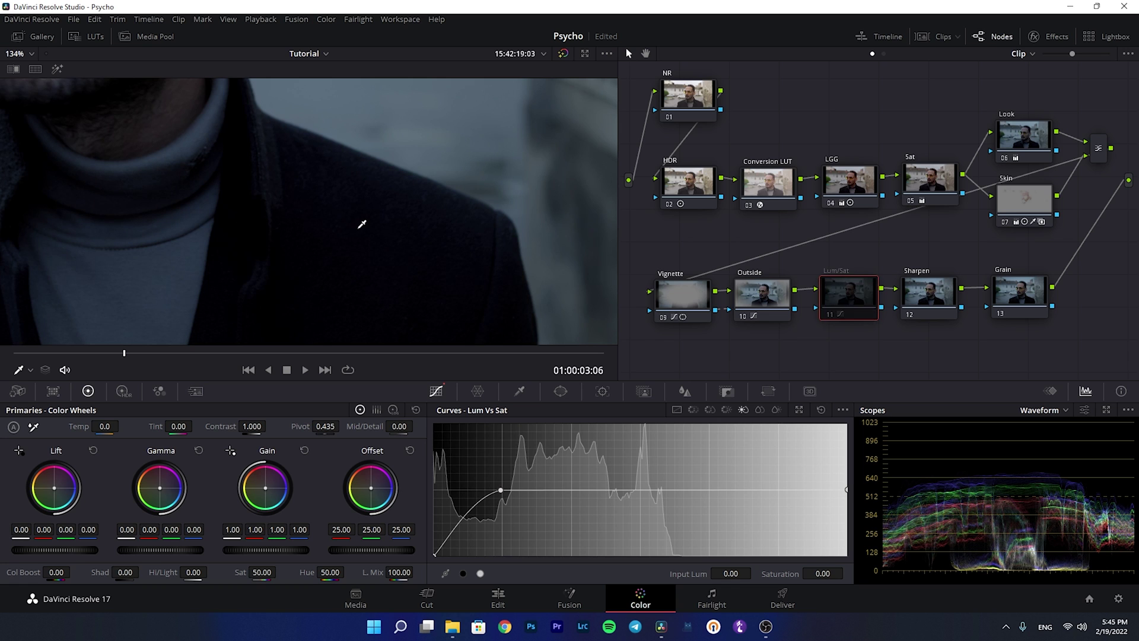
scroll(350, 214, "down", 6)
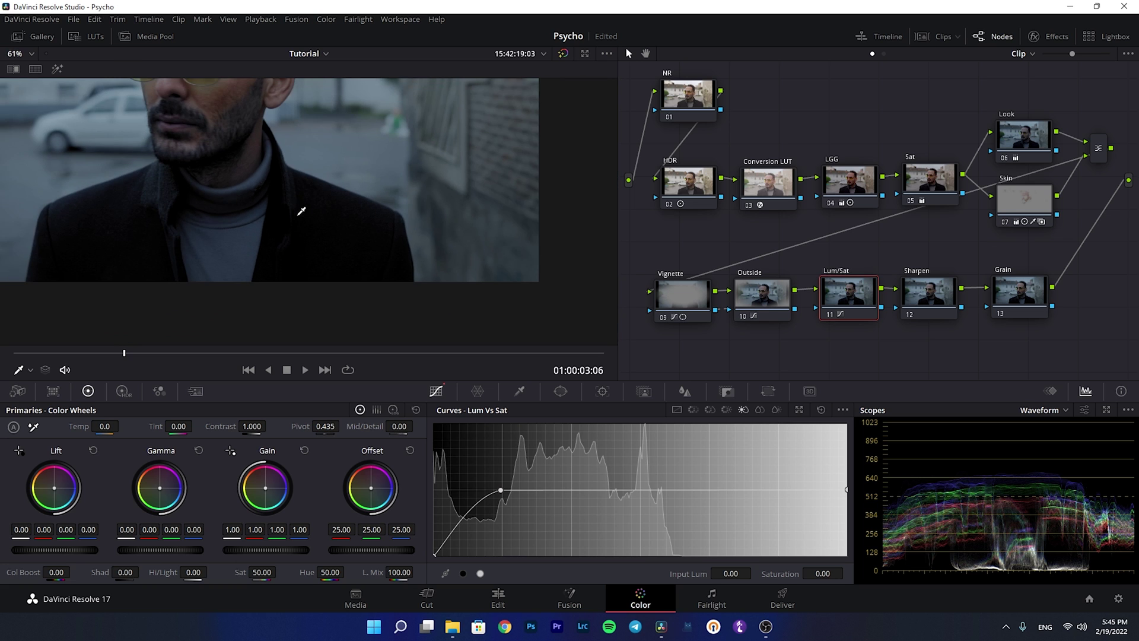
left_click_drag(507, 487, 518, 488)
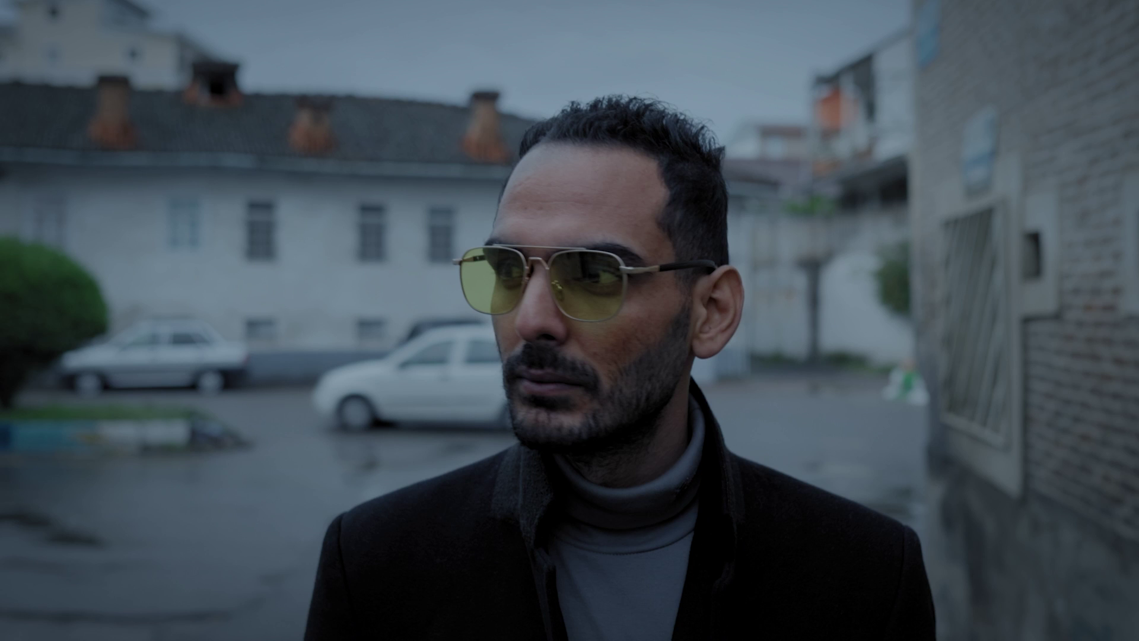
mouse_move(505, 308)
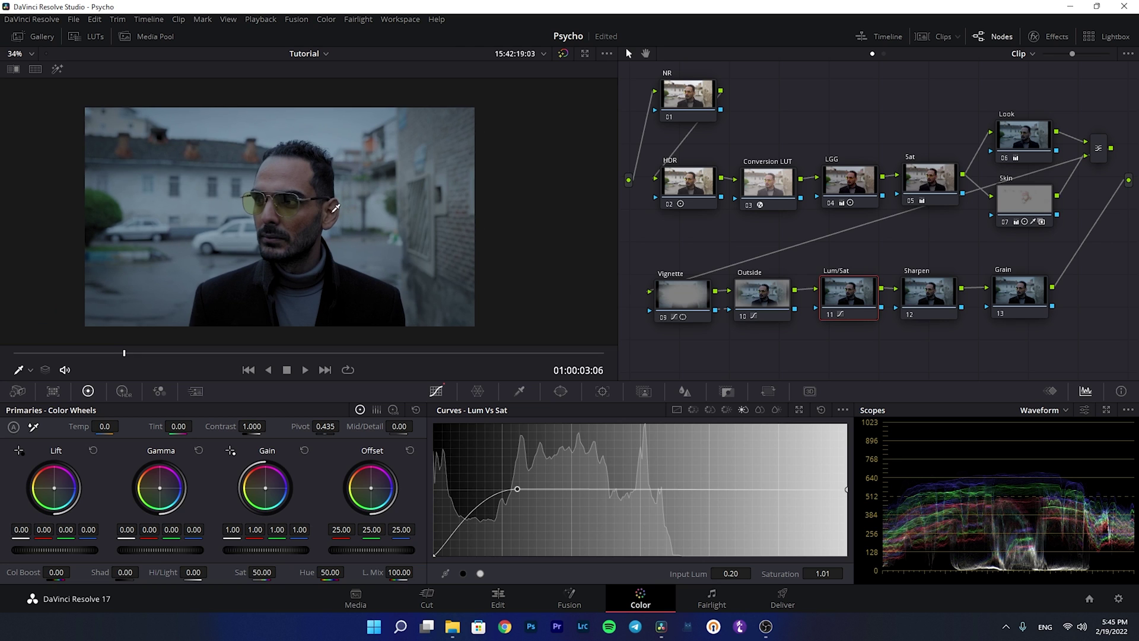
scroll(336, 207, "up", 2)
left_click_drag(132, 354, 156, 354)
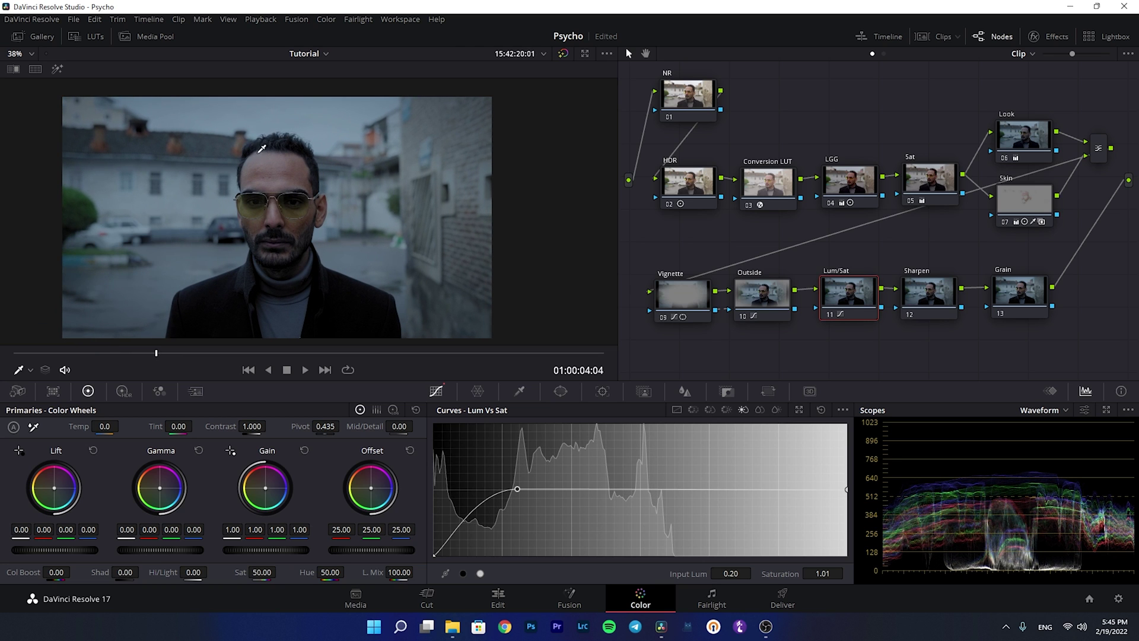
Set the Skin node qualifier's In/Out Ratio to 45.9 while checking the key's edges around the hair and face.
left_click(1028, 197)
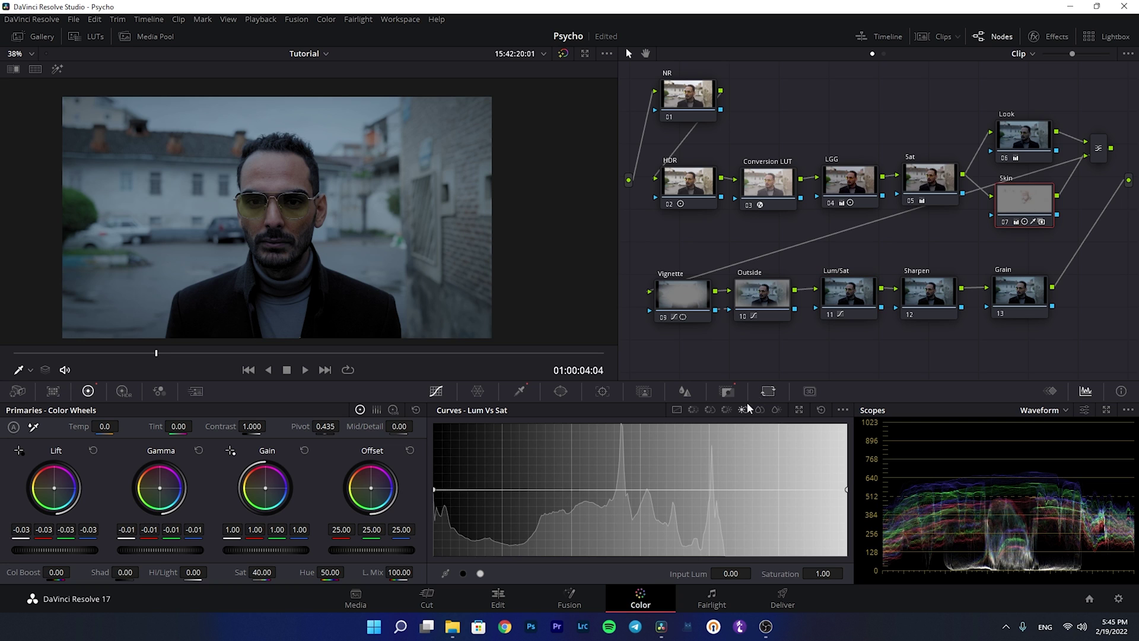
left_click(519, 393)
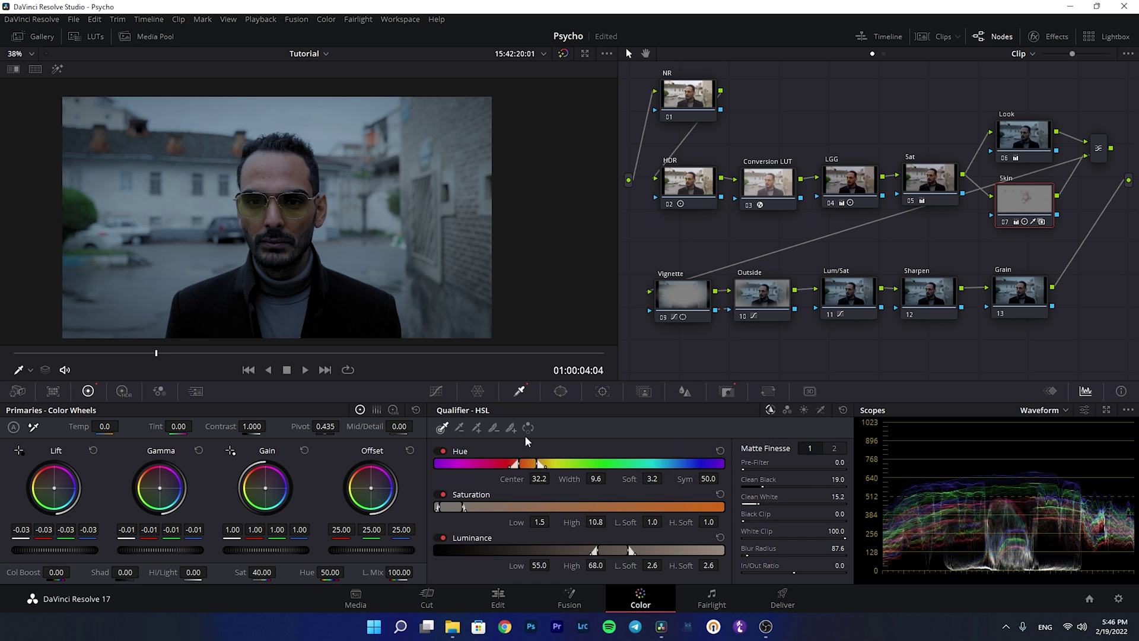
left_click_drag(783, 571, 819, 571)
scroll(294, 173, "up", 5)
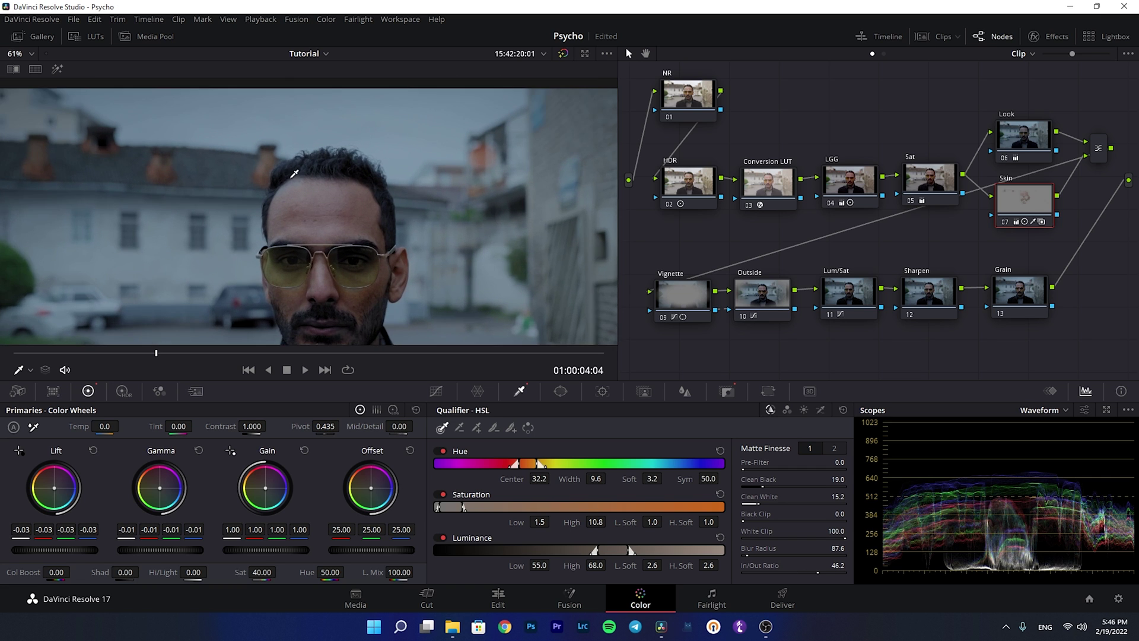
scroll(294, 173, "up", 6)
mouse_move(817, 571)
left_mouse_down()
mouse_move(796, 571)
mouse_move(812, 571)
left_mouse_up()
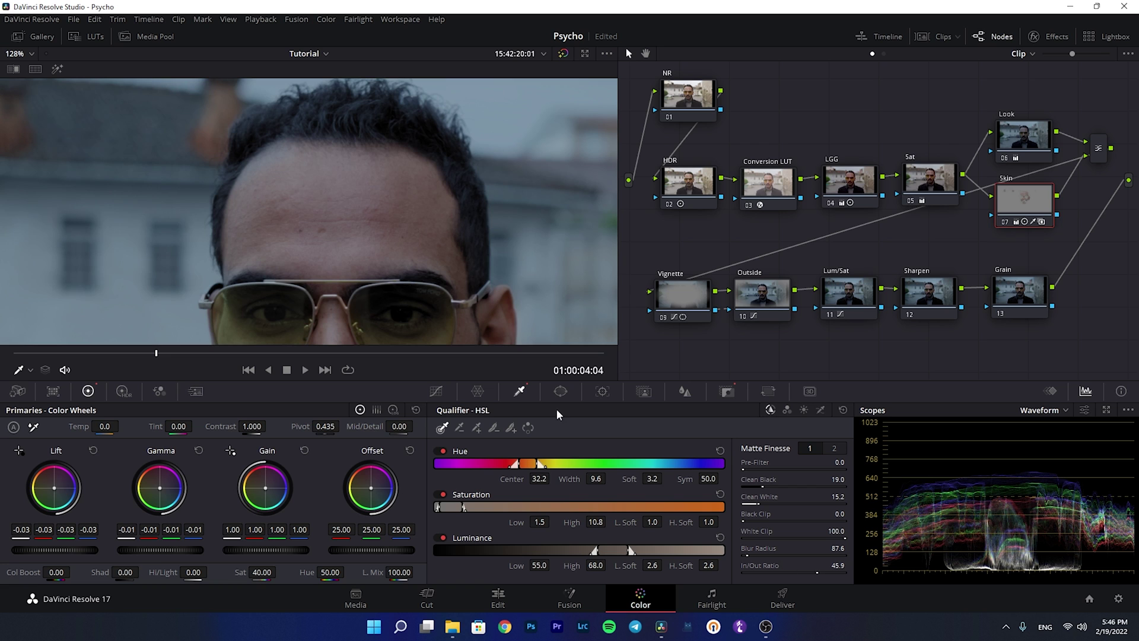
scroll(308, 214, "down", 8)
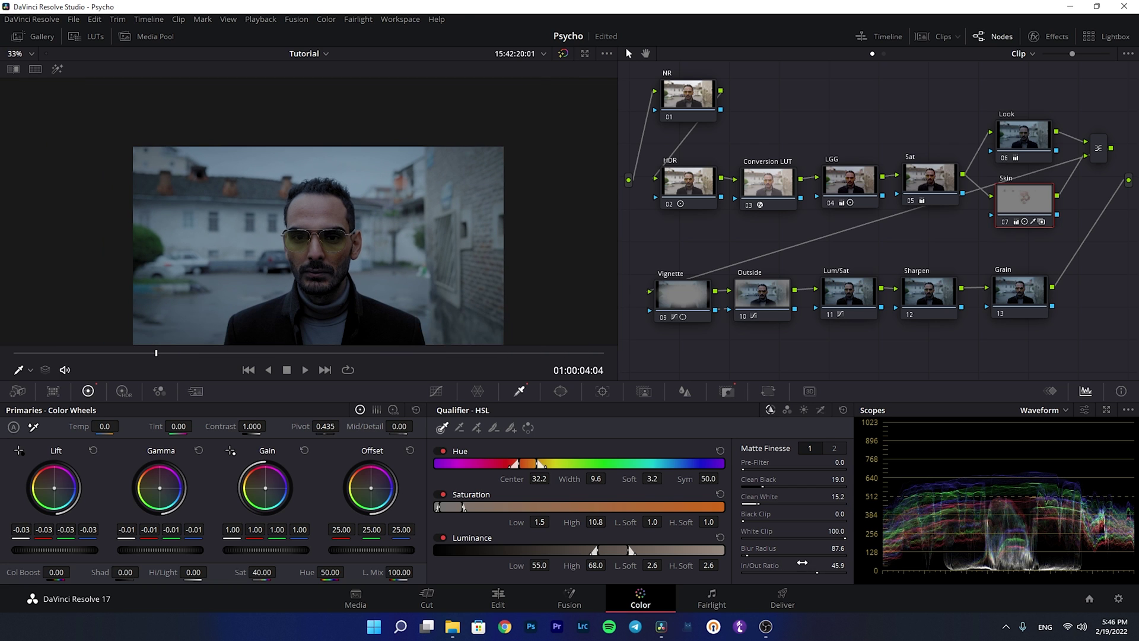
Increase the Skin node qualifier's Blur Radius to 108.1 and check the face at different magnifications.
left_click_drag(752, 553, 756, 554)
scroll(411, 271, "down", 2)
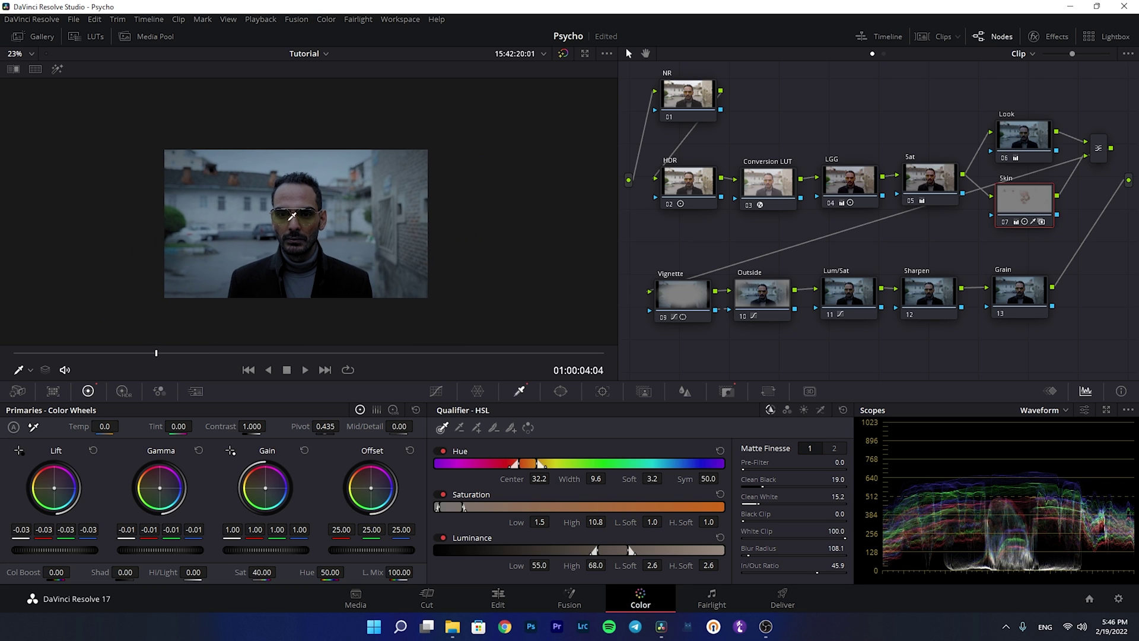
scroll(313, 237, "up", 1)
scroll(315, 156, "down", 1)
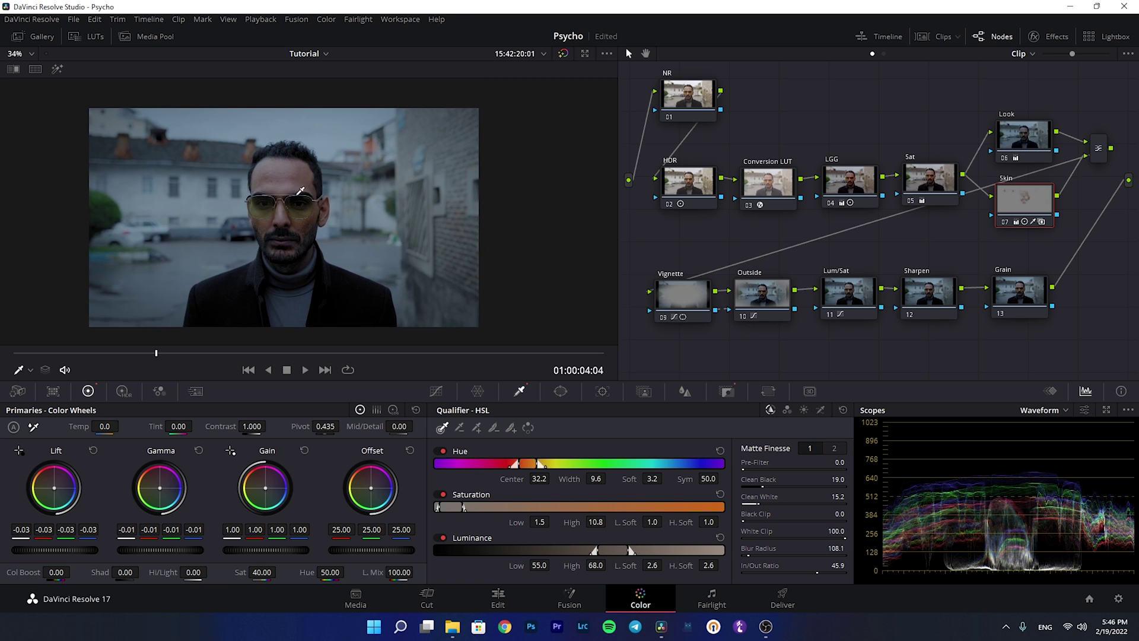
Lower the Skin node's saturation to 37 and its Key Output gain to 0.435, reviewing the skin in full screen.
key("ctrl+f")
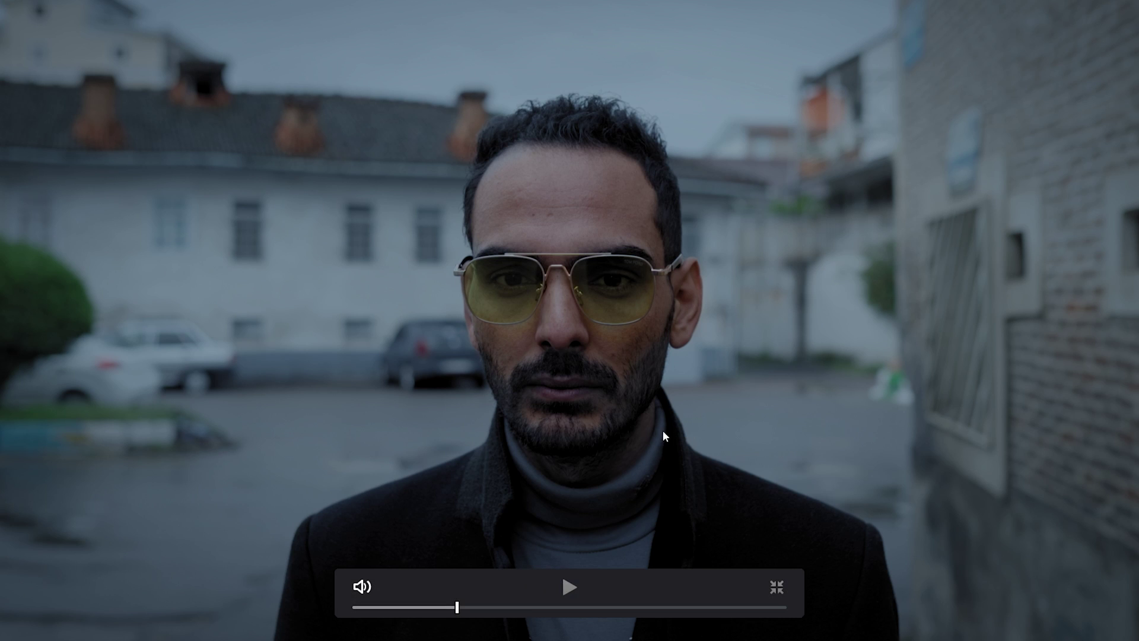
key("Escape")
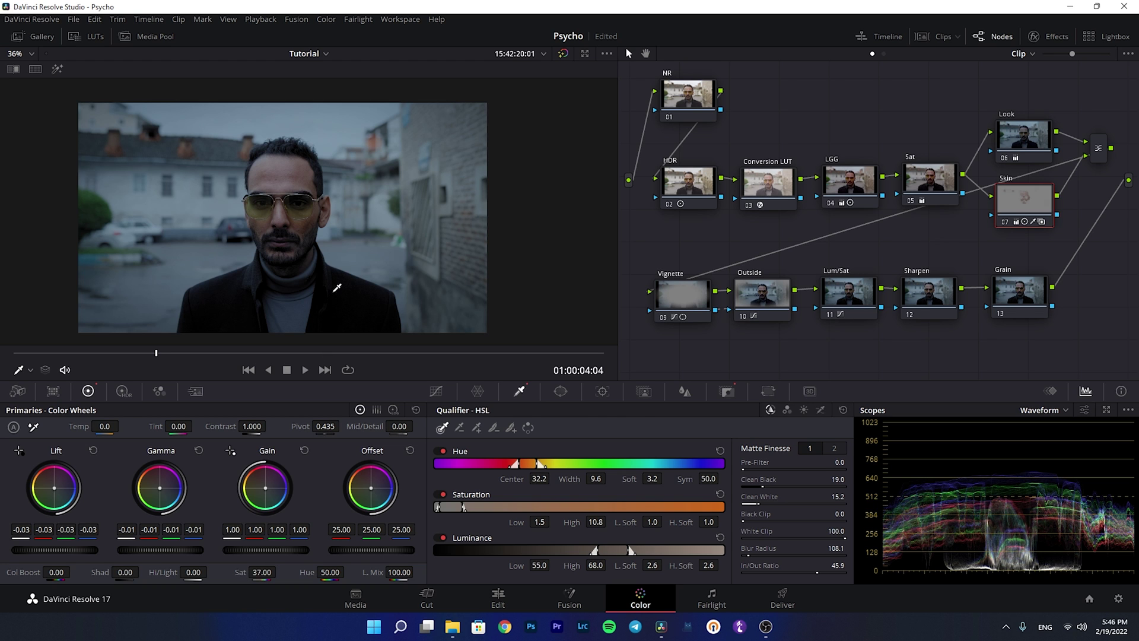
key("ctrl+f")
key("Escape")
left_click(727, 391)
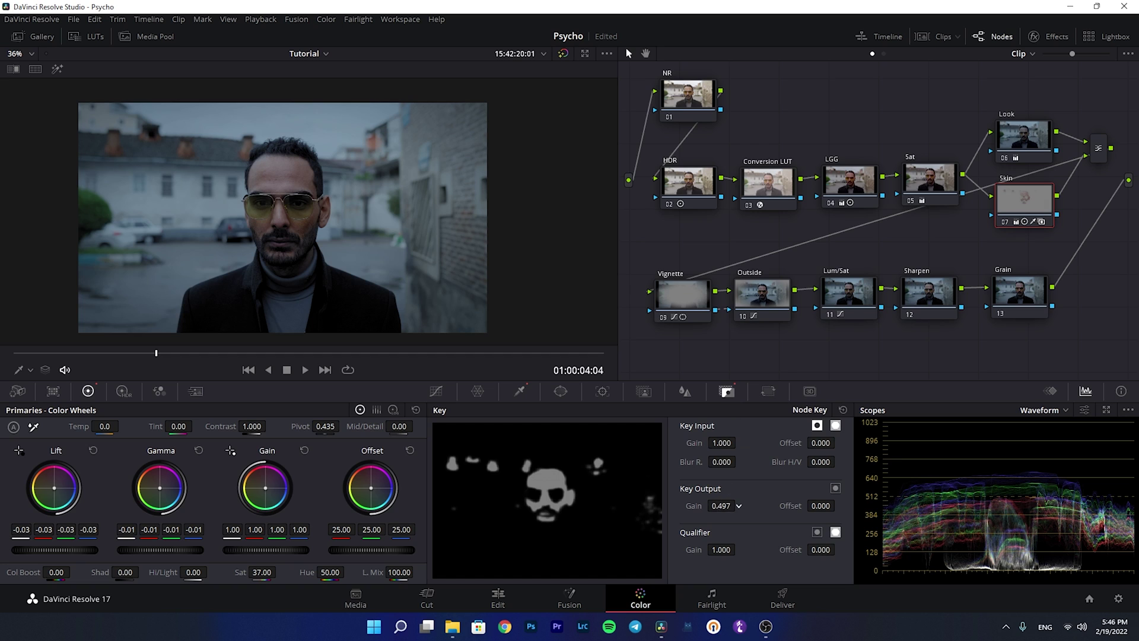
left_click_drag(738, 506, 739, 505)
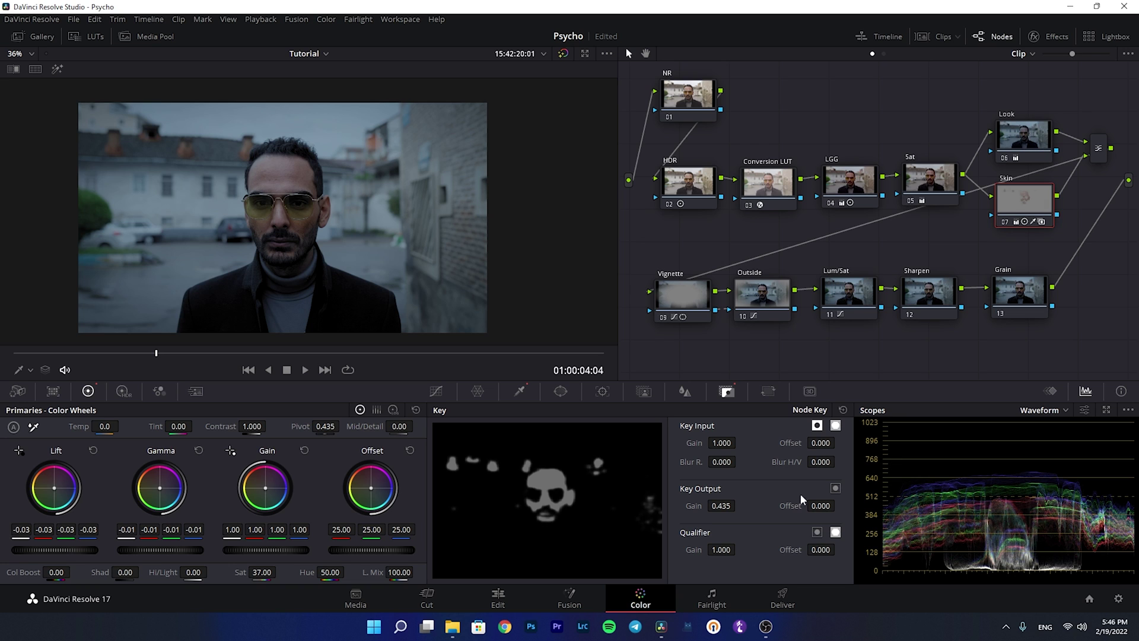
Lower the Skin node's Key Output gain to 0.414 and review the clip in full screen at several frames.
left_click_drag(707, 509, 692, 509)
key("ctrl+f")
left_click(551, 607)
left_click_drag(557, 606, 605, 611)
left_click(457, 614)
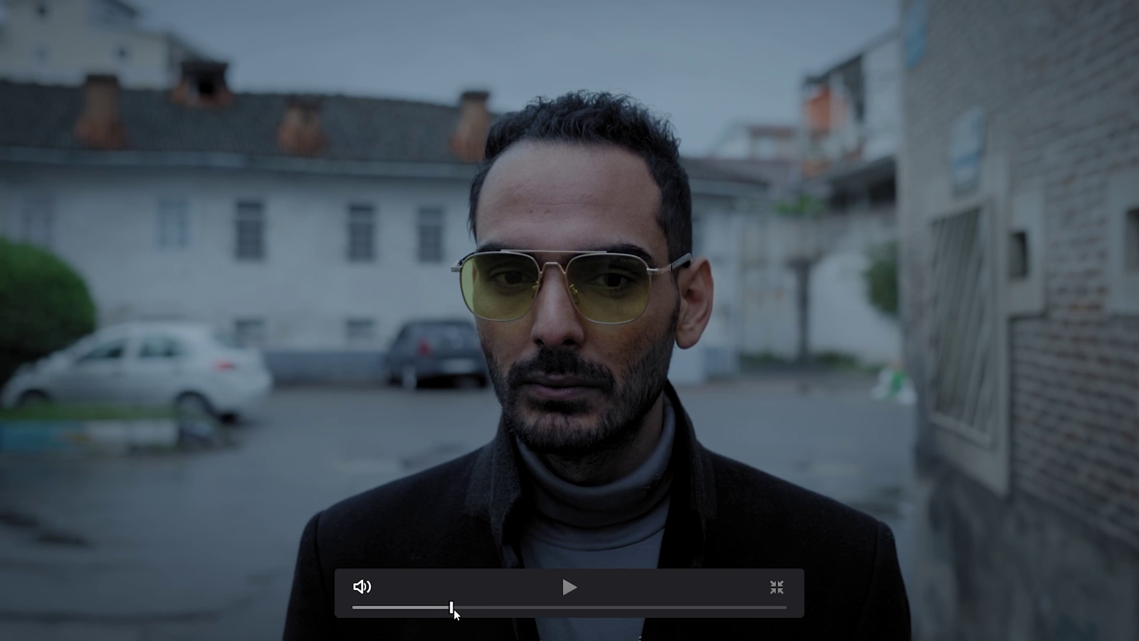
key("Escape")
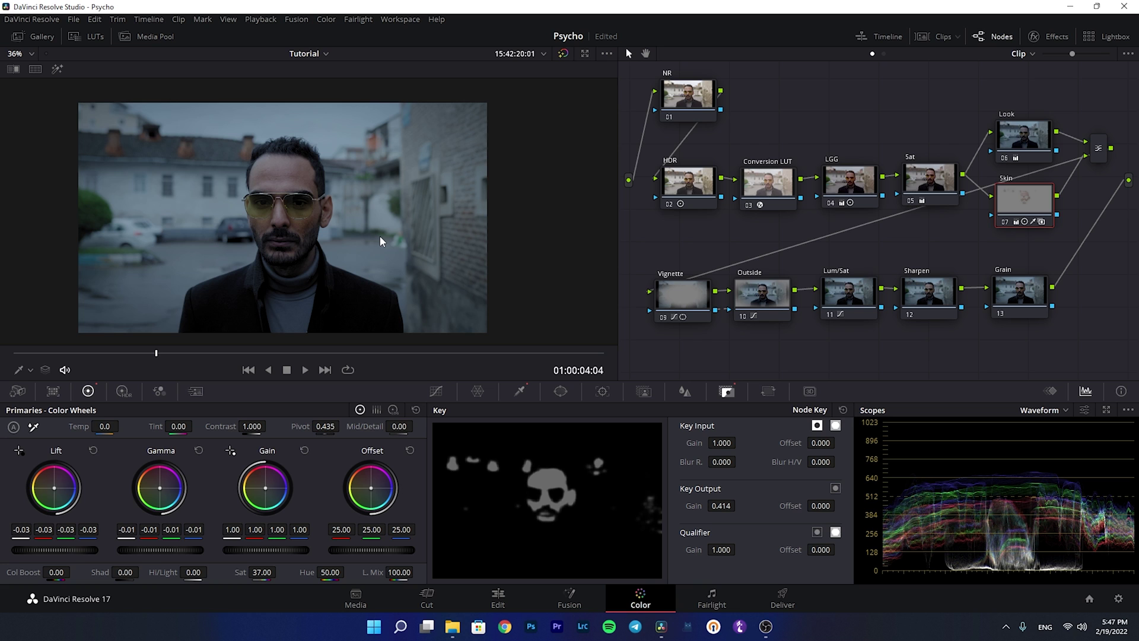
Compare the complete grade with the ungraded image by bypassing and restoring all nodes several times.
key("shift+d")
key("shift+d")
key("shift+d")
key("shift+d")
key("shift+d")
key("shift+d")
Sharpen the image in the Sharpen node with a radius of 0.47 and compare the face with the node off and on.
left_click(856, 302)
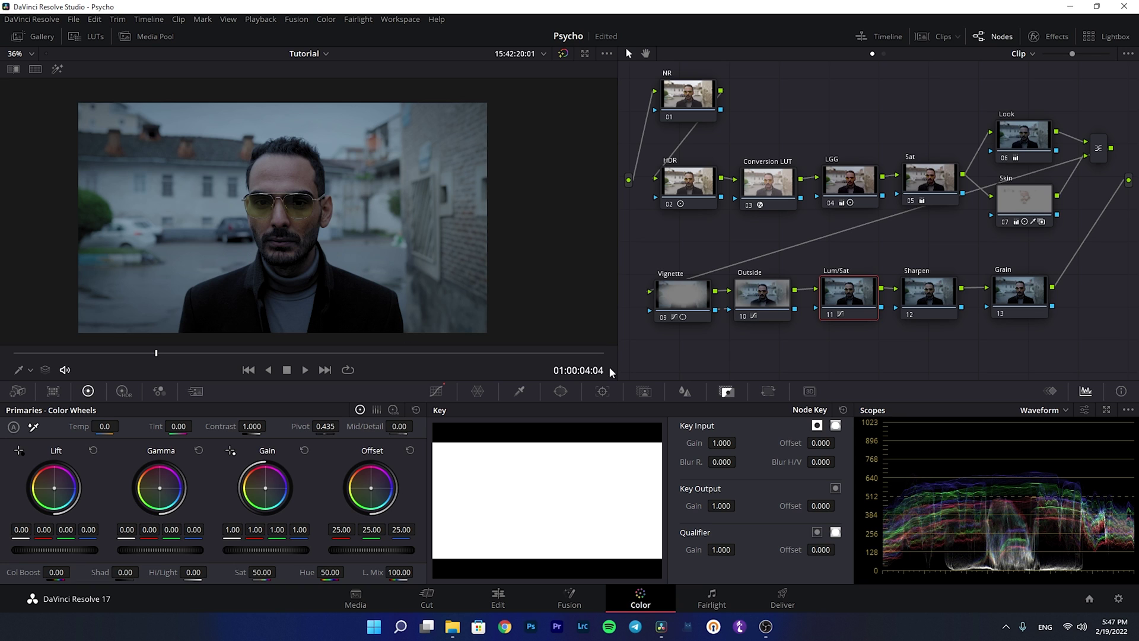
left_click(935, 312)
left_click(682, 392)
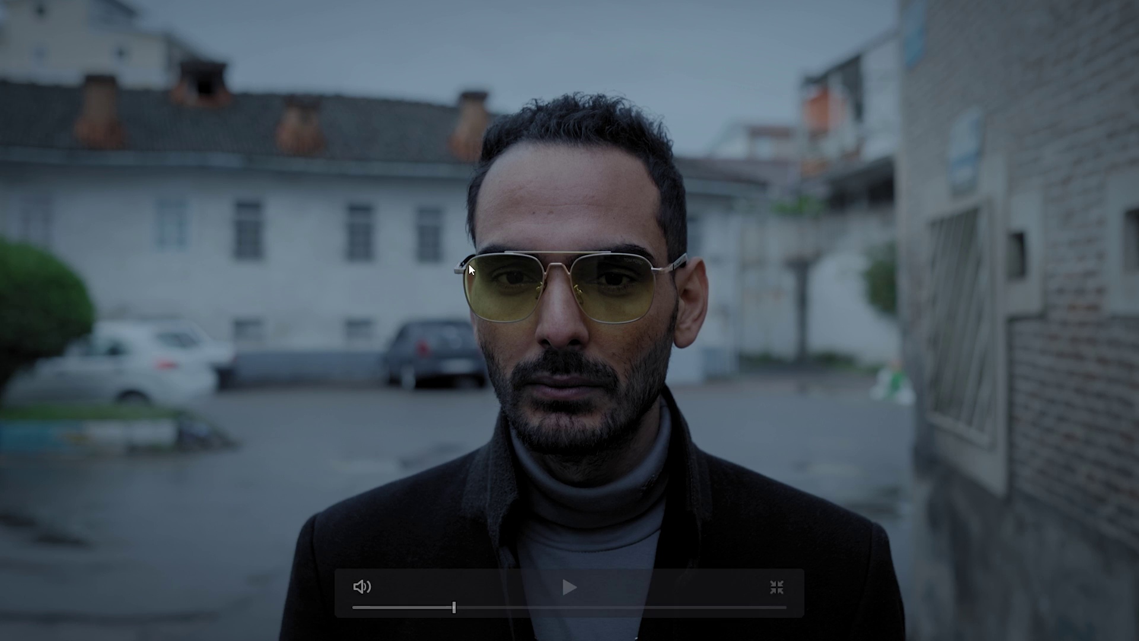
key("Escape")
scroll(258, 199, "up", 6)
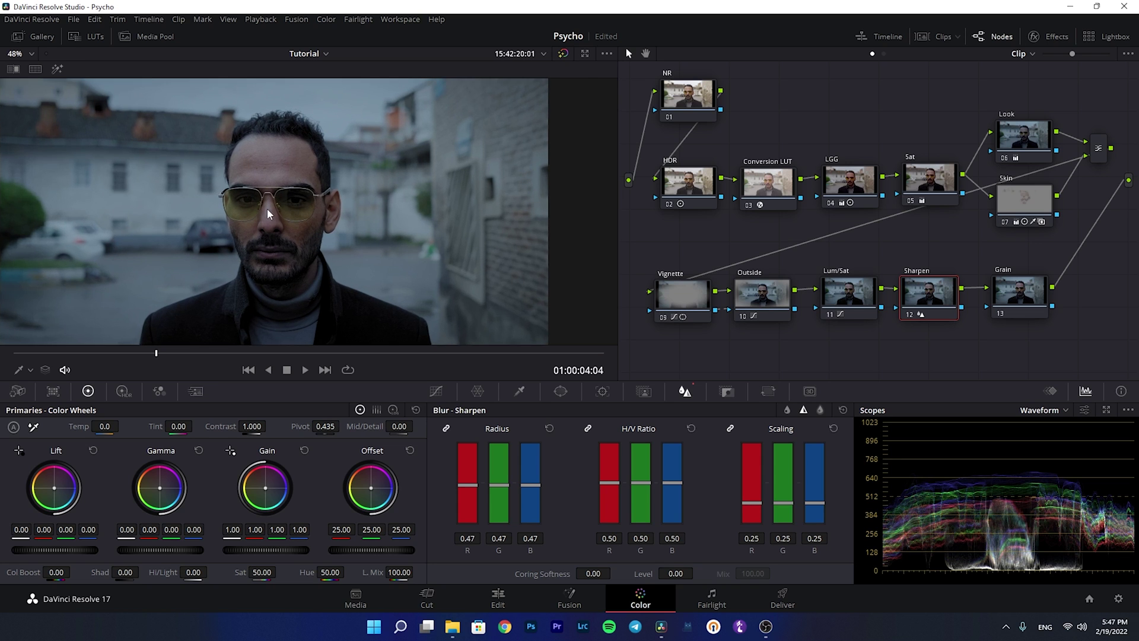
scroll(275, 220, "up", 2)
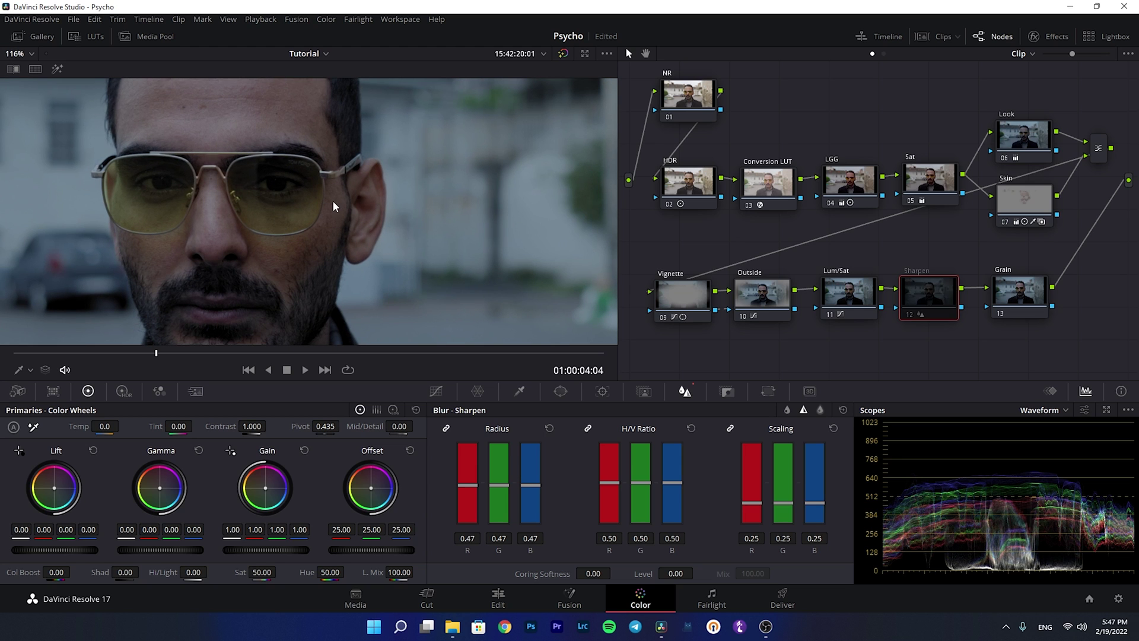
scroll(333, 203, "down", 5)
scroll(366, 233, "down", 1)
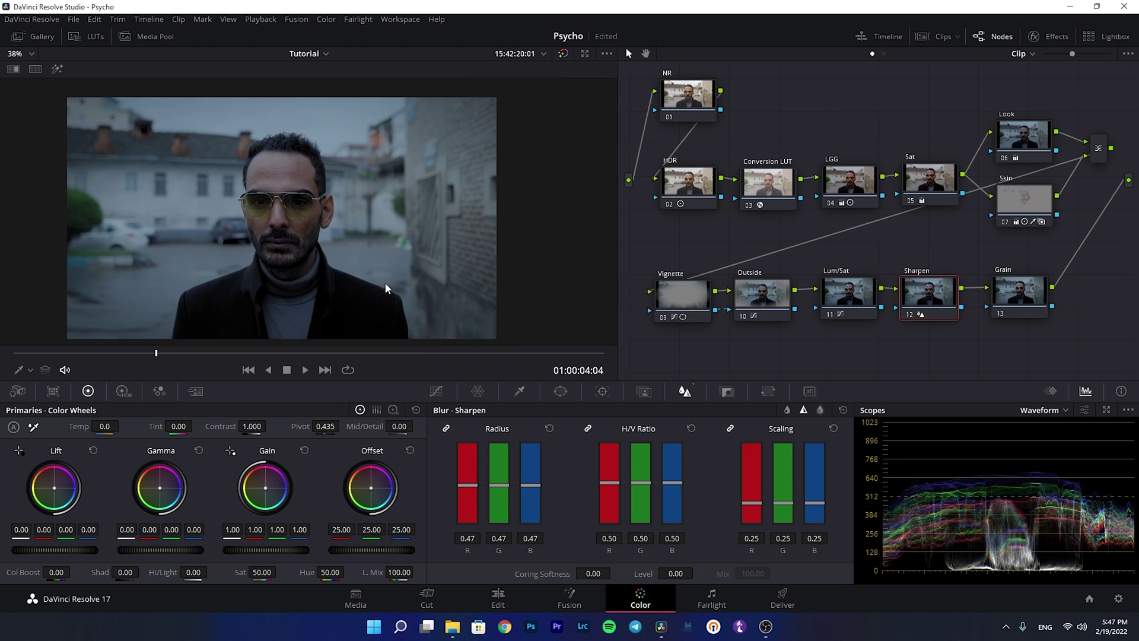
scroll(337, 184, "down", 1)
scroll(337, 184, "up", 2)
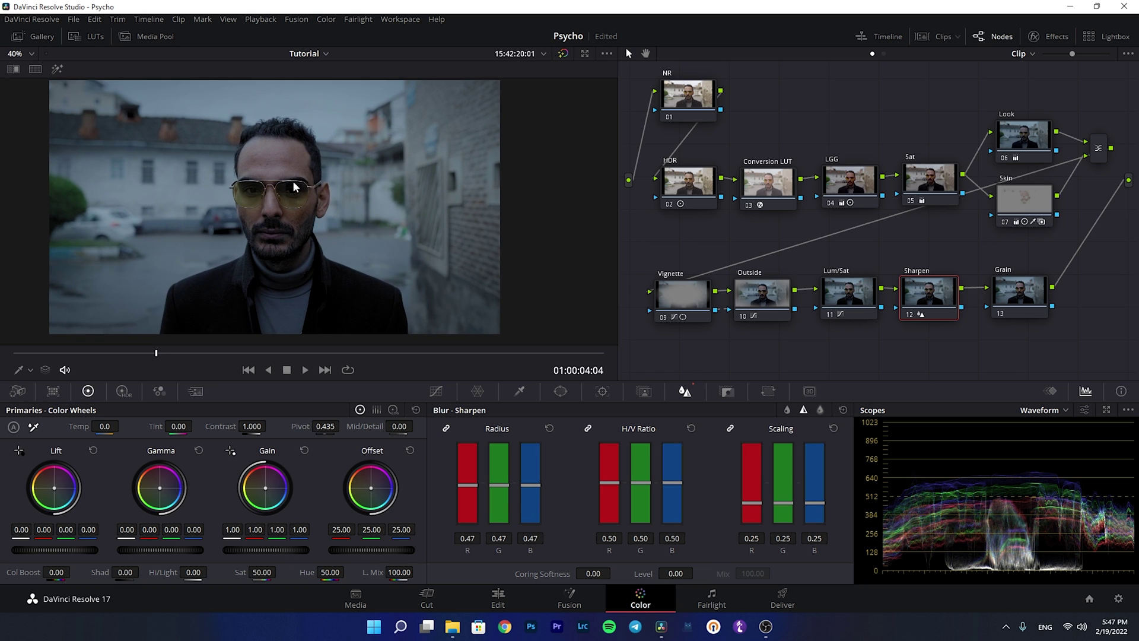
scroll(300, 198, "down", 1)
Move the Grain node beneath the Lum/Sat node and apply the Film Grain effect to it.
left_click(1020, 292)
left_click_drag(1031, 308, 866, 360)
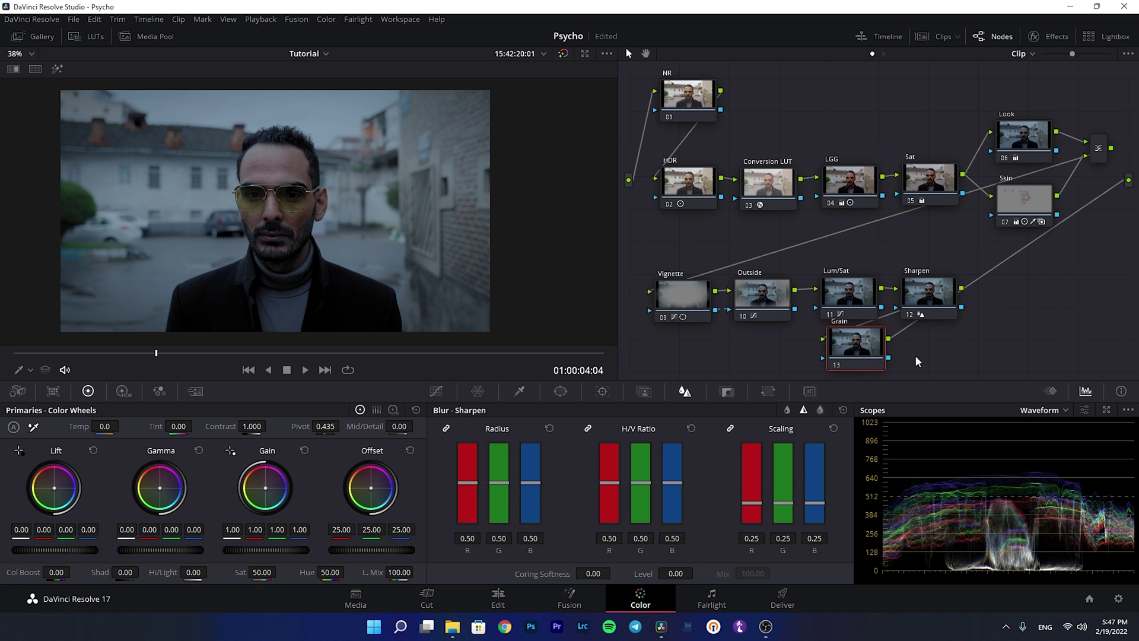
left_click(1054, 39)
left_click_drag(973, 200, 853, 378)
left_click(1033, 37)
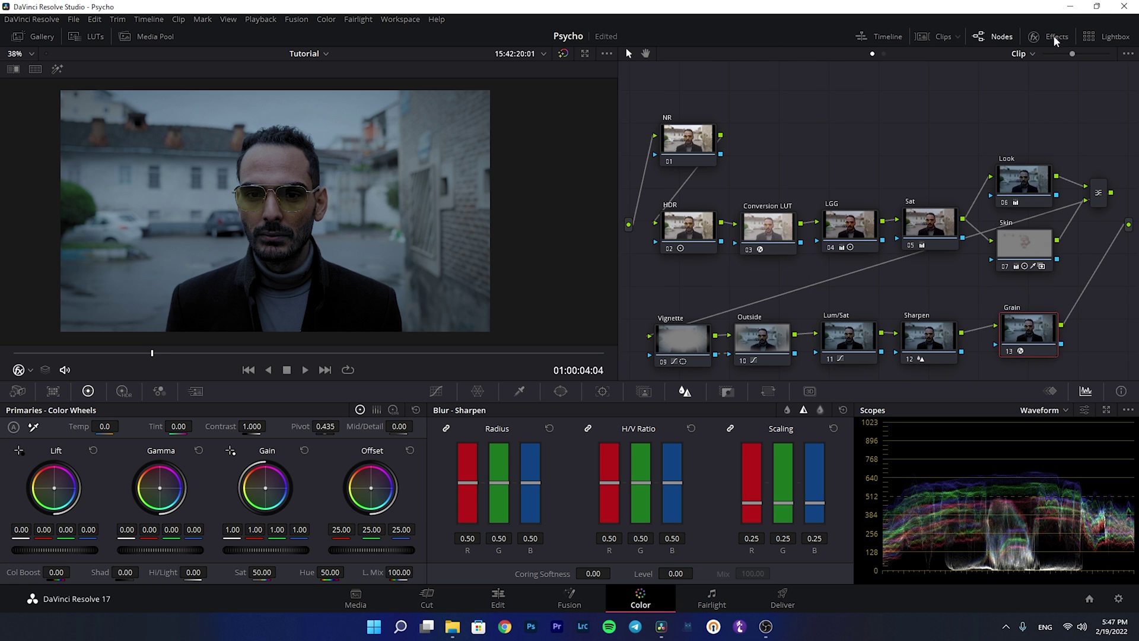
Set the Grain node's Film Grain preset to 35mm 400T and check the grain on the face at different magnifications.
left_click(1035, 36)
left_click(1024, 118)
scroll(1030, 202, "down", 3)
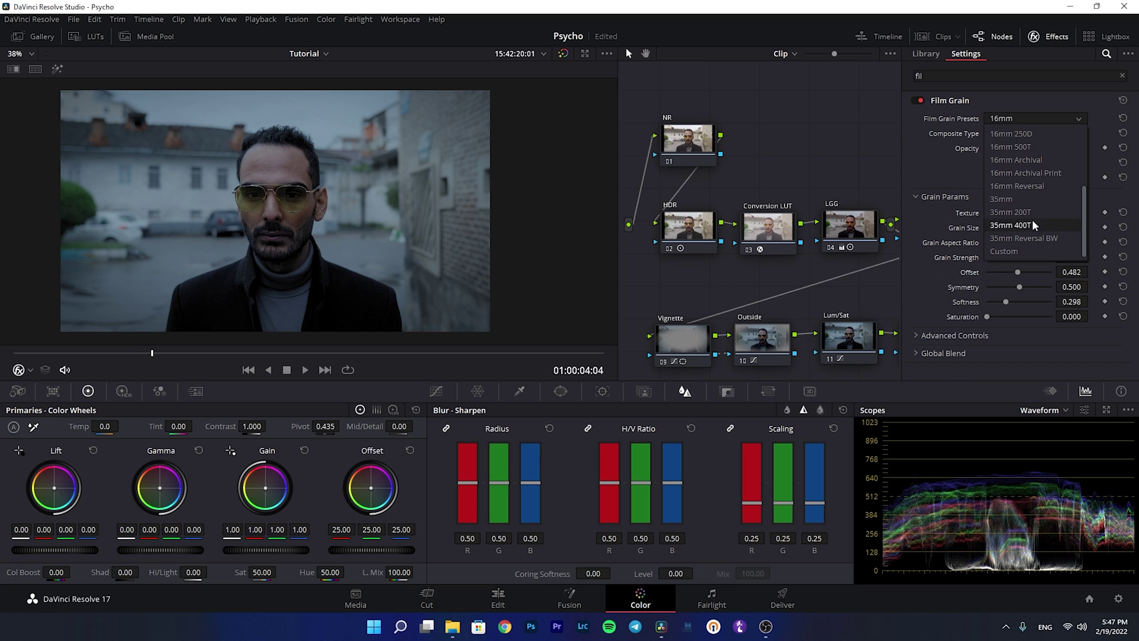
left_click(1021, 226)
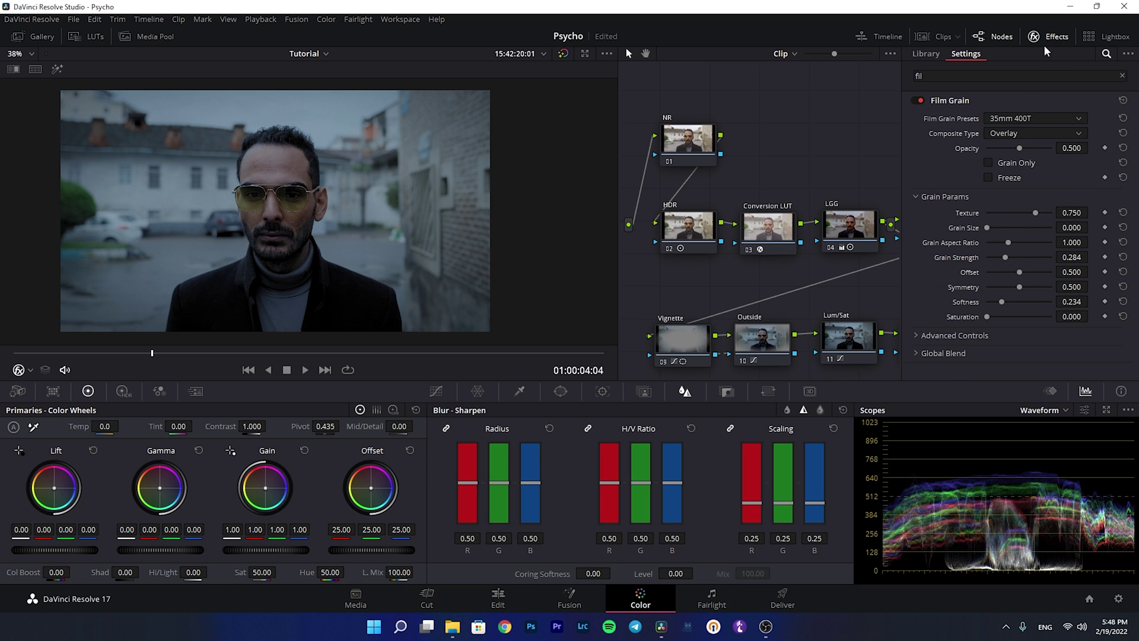
left_click(1047, 37)
scroll(366, 186, "up", 6)
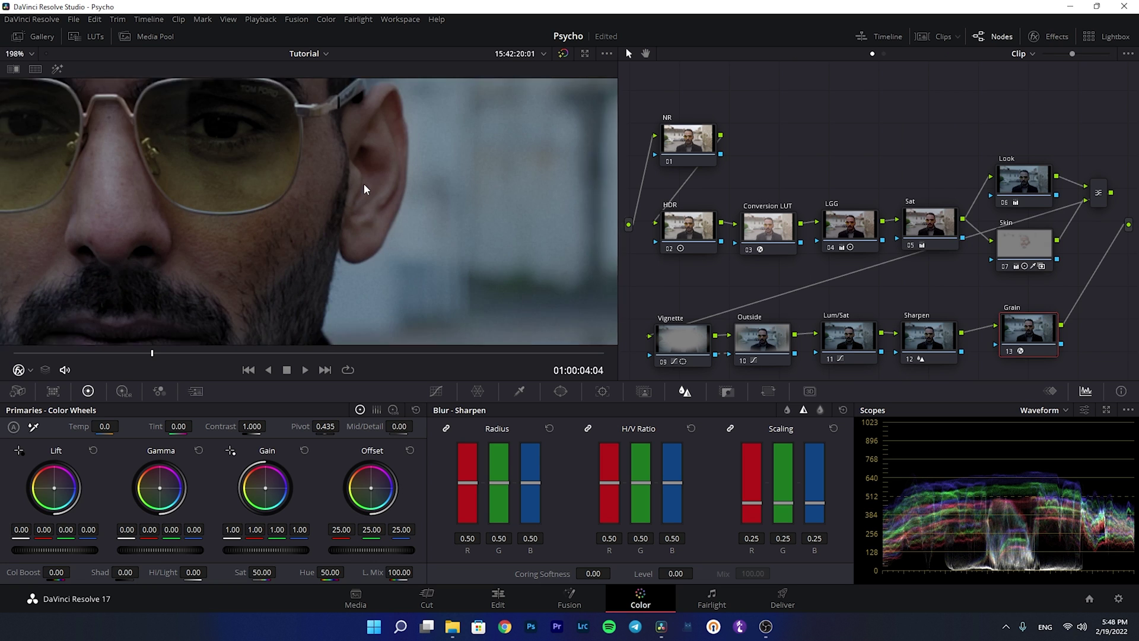
scroll(397, 213, "down", 8)
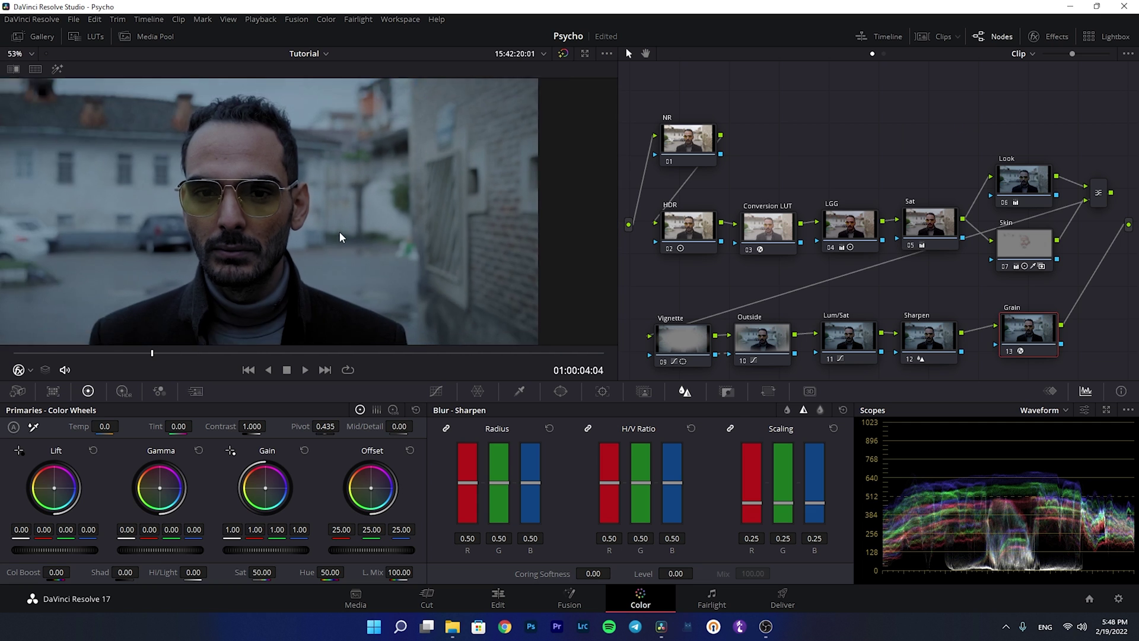
scroll(344, 232, "up", 1)
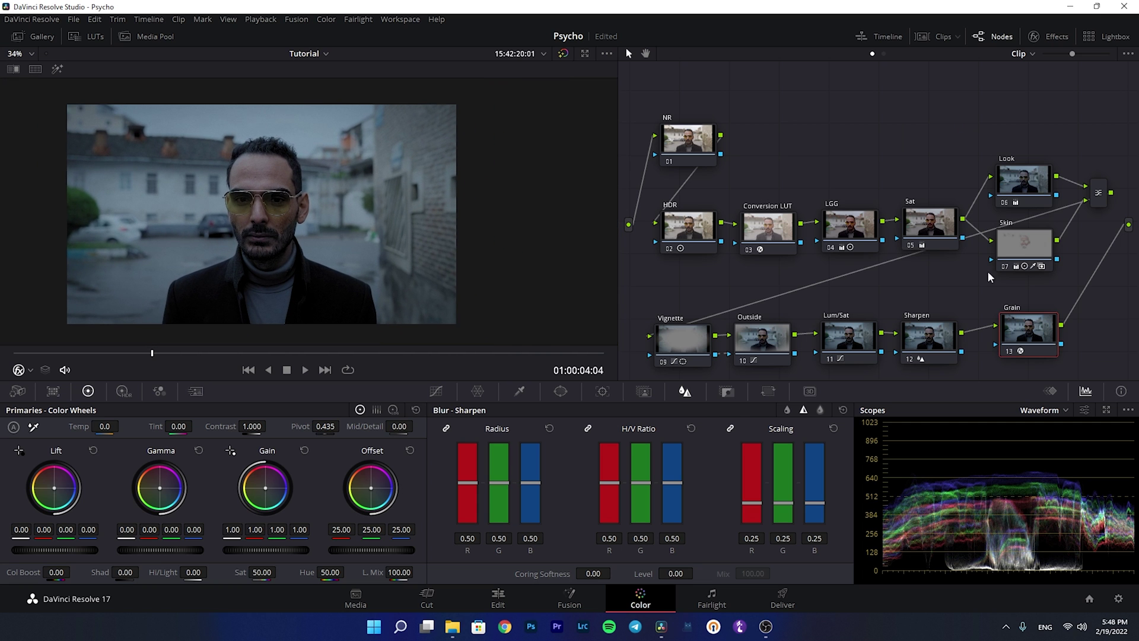
Apply temporal noise reduction in the NR node with 3 frames and Luma and Chroma thresholds of 7.8.
left_click(691, 143)
left_click(195, 391)
left_click(86, 442)
left_click(76, 495)
left_click_drag(28, 527, 90, 526)
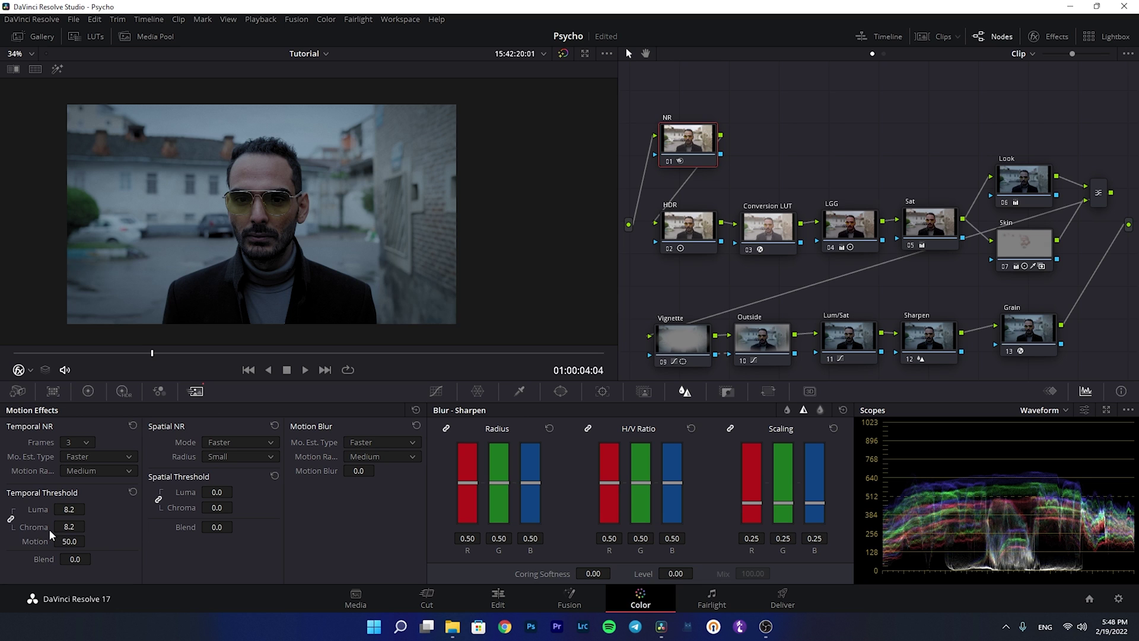
left_click_drag(46, 527, 40, 528)
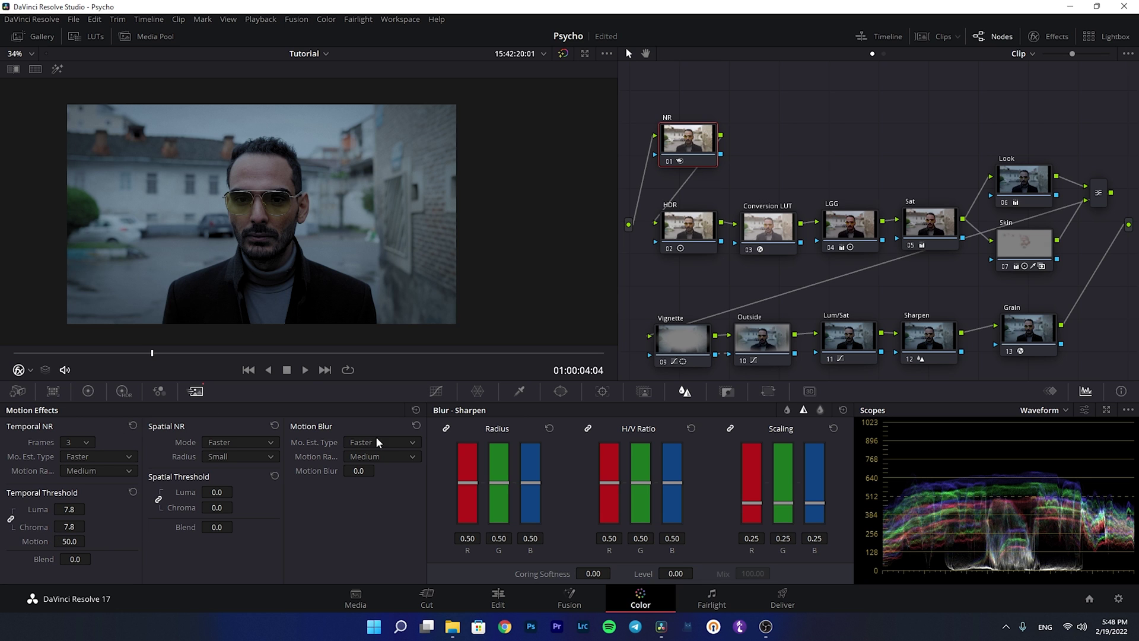